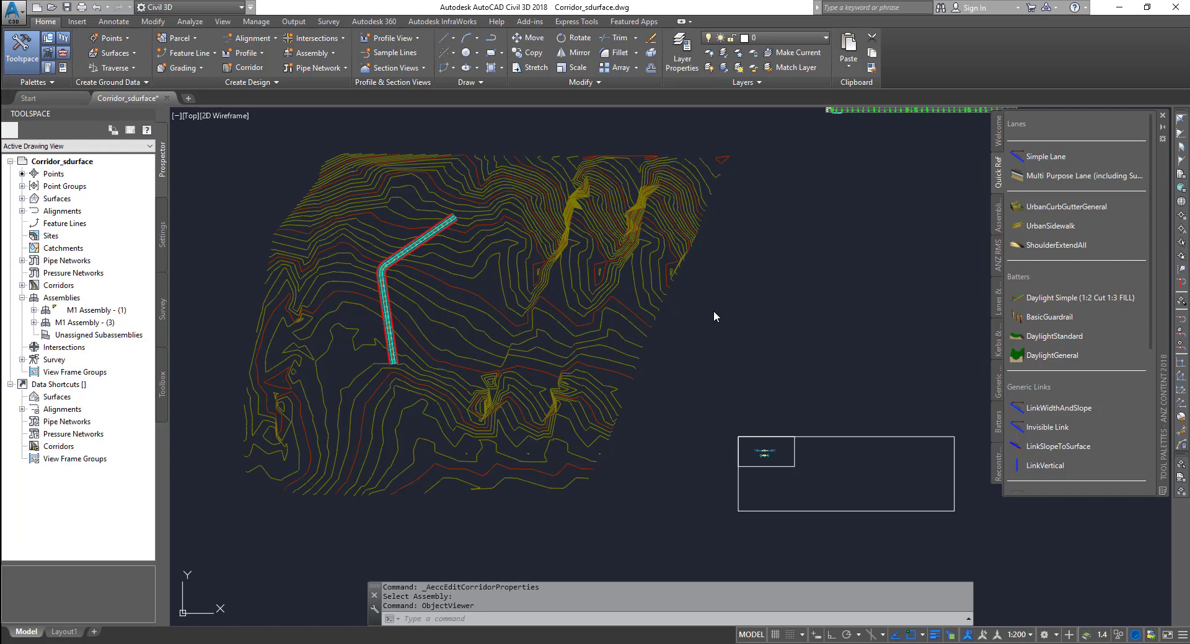
- Open the M1 road corridor in the Object Viewer
scroll(366, 243, up, 4)
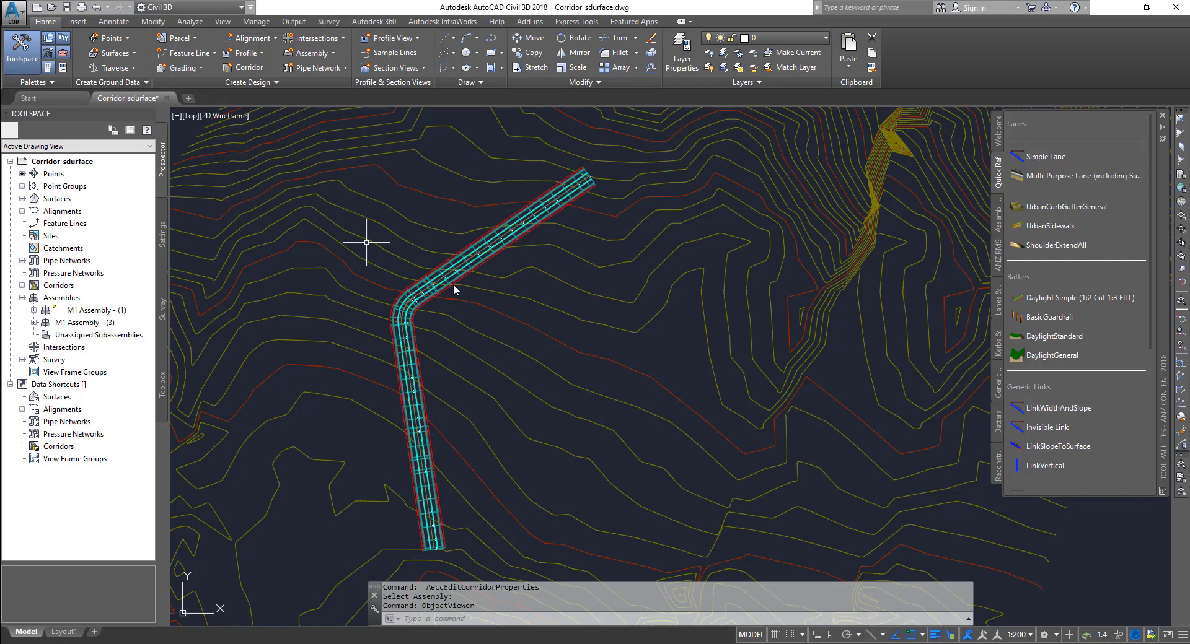
scroll(451, 290, up, 4)
scroll(443, 294, up, 1)
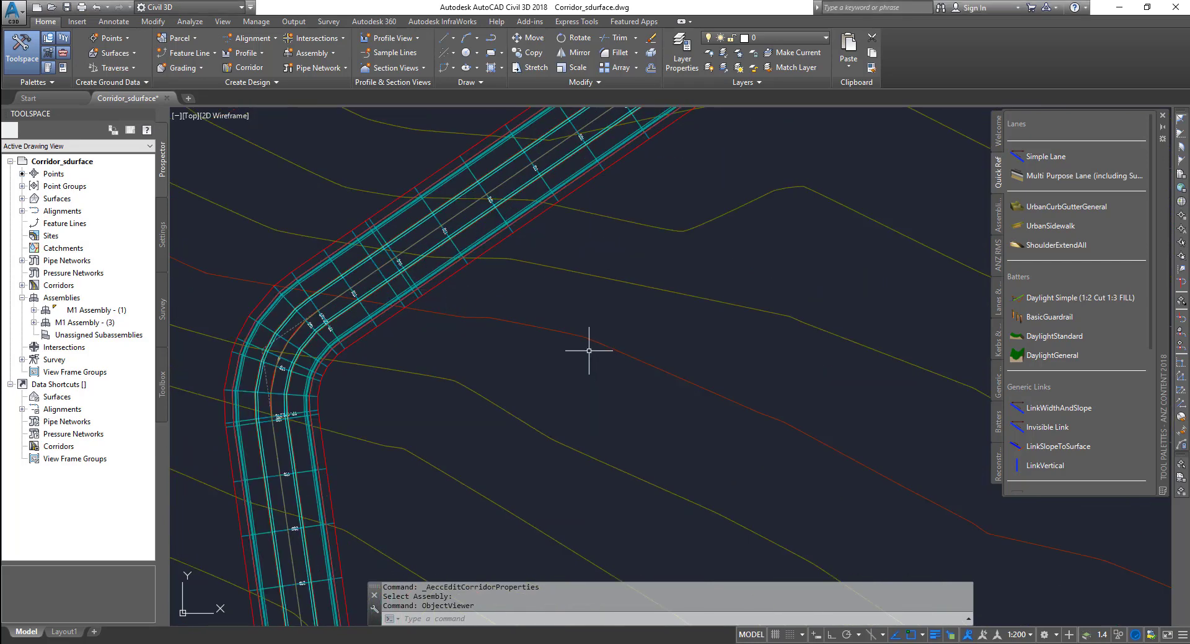
scroll(337, 318, up, 2)
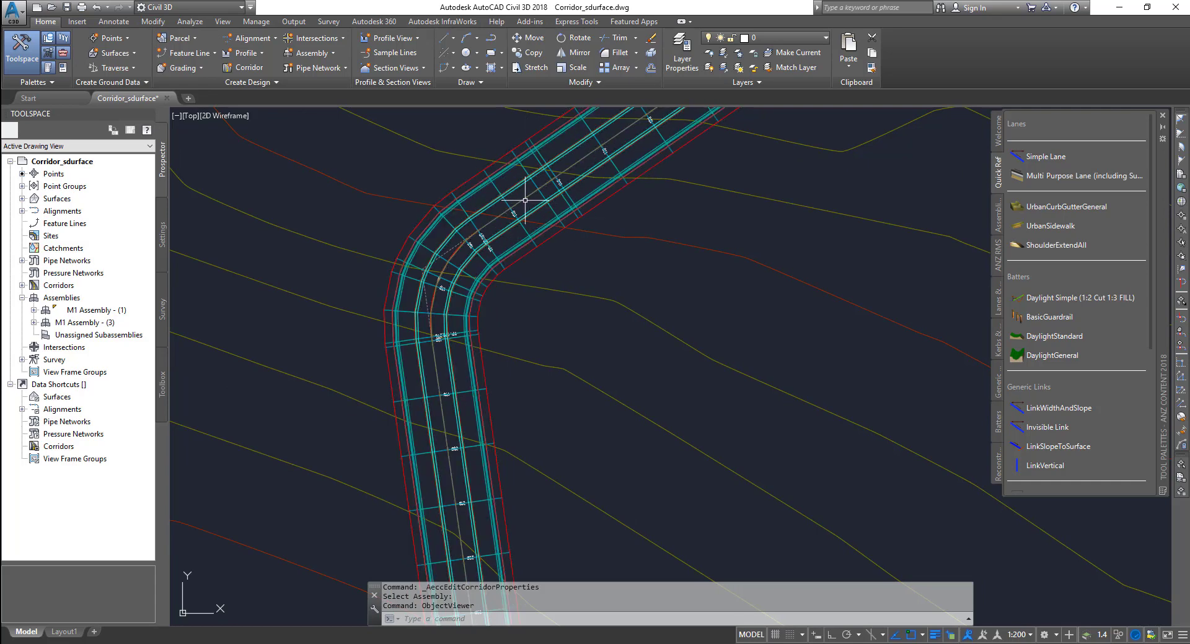
click(533, 172)
right_click(532, 171)
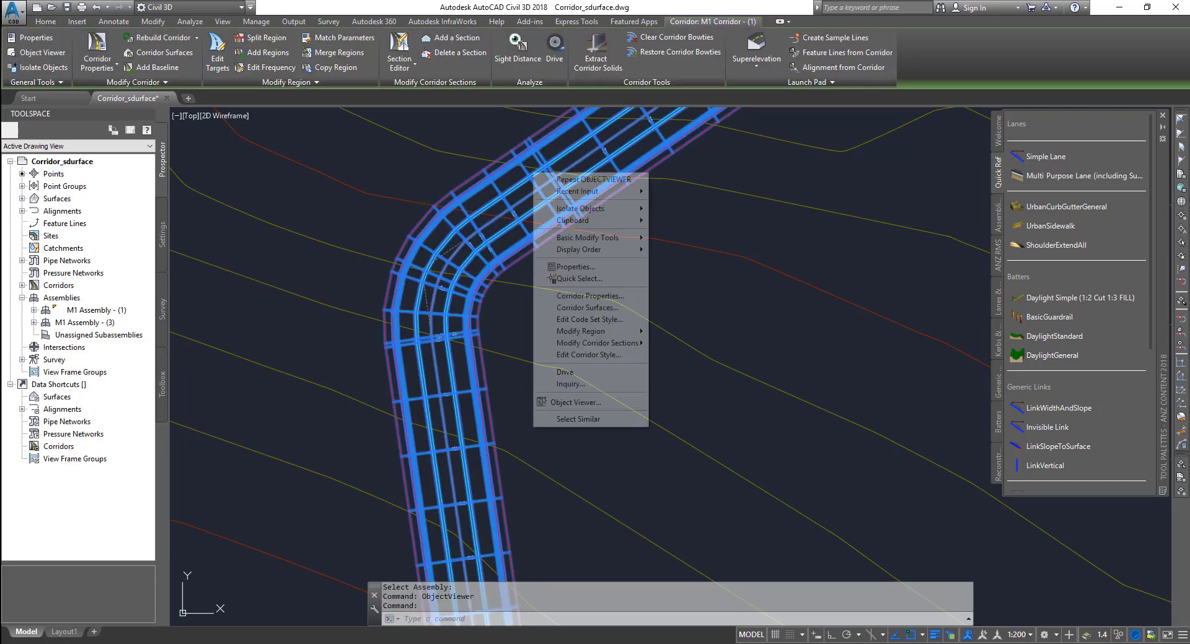
click(576, 404)
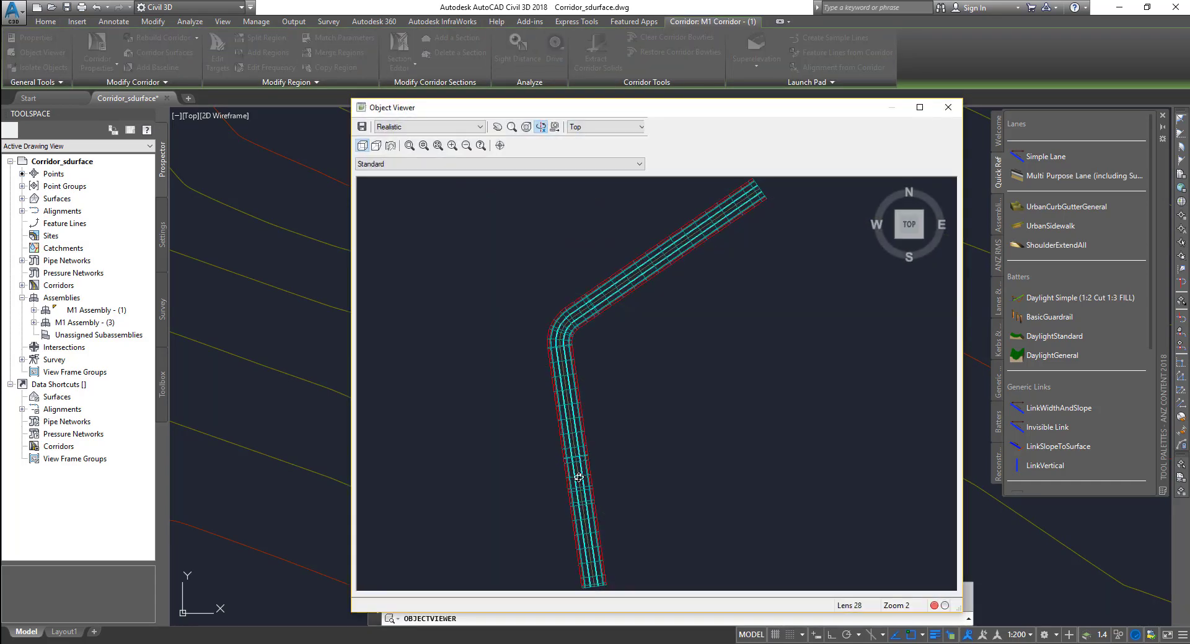
- Examine the corridor model in 3D along its straights and around the bend, and close the viewer
drag(576, 466, 648, 353)
scroll(660, 331, up, 6)
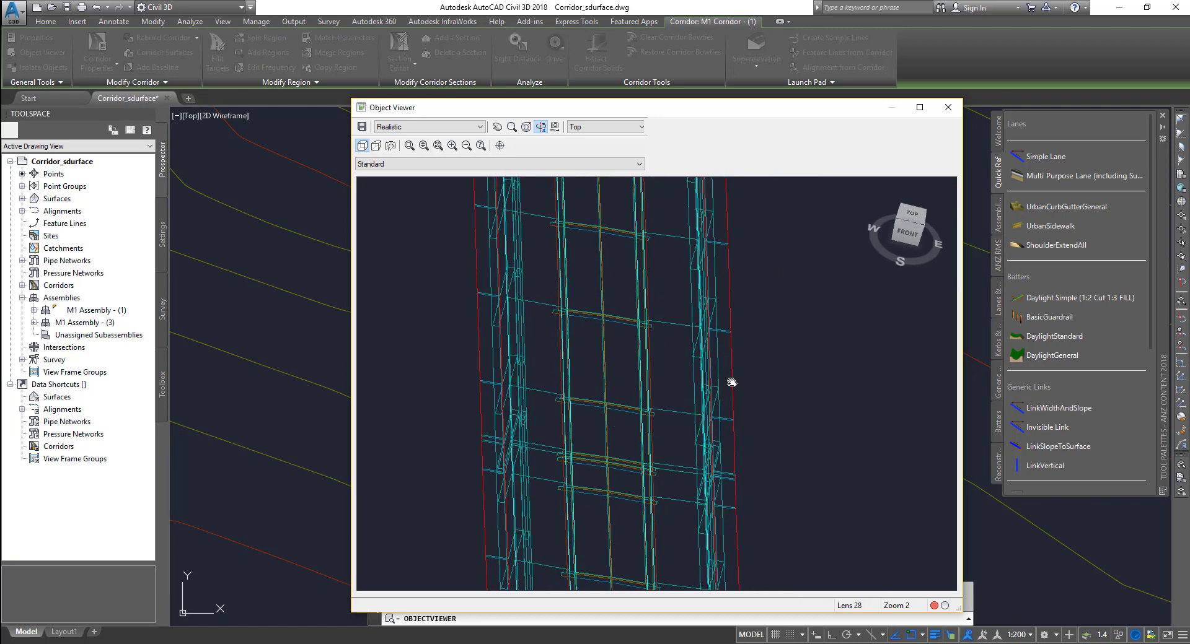
drag(725, 372, 629, 343)
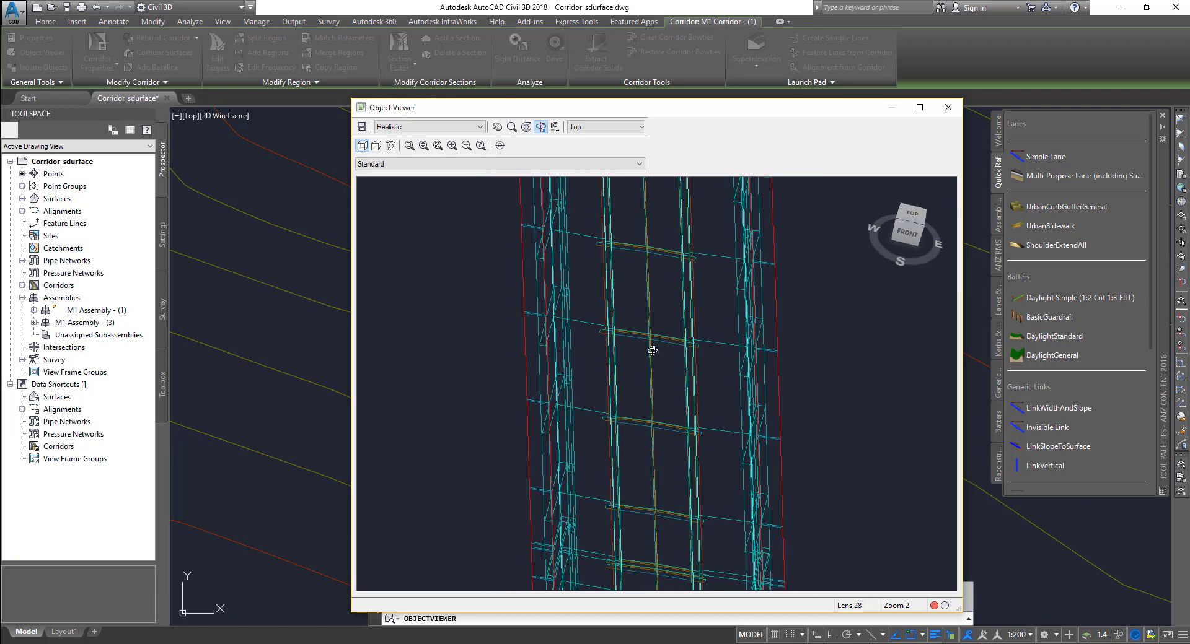
scroll(584, 435, down, 5)
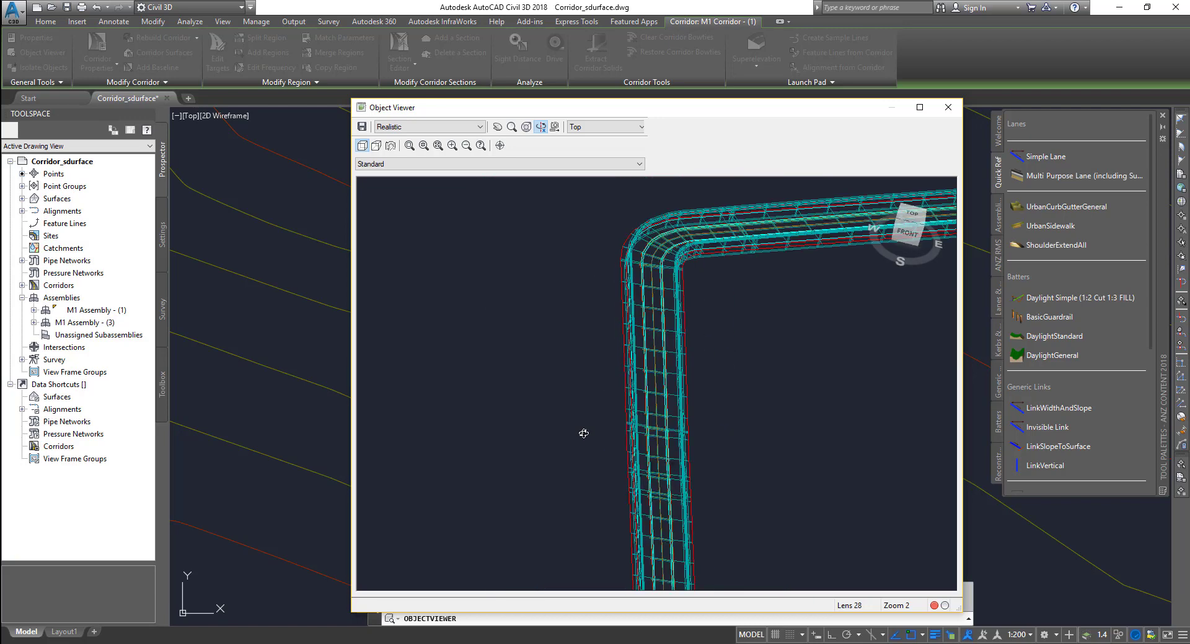
scroll(645, 293, up, 5)
drag(637, 308, 565, 457)
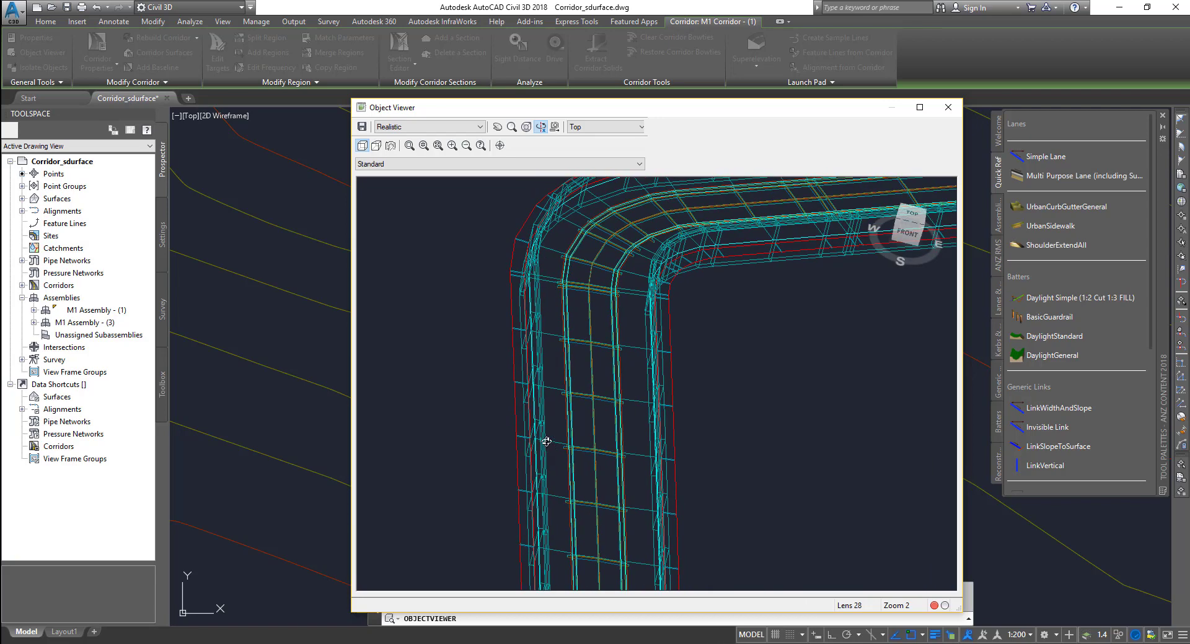
scroll(546, 441, down, 3)
drag(659, 425, 542, 353)
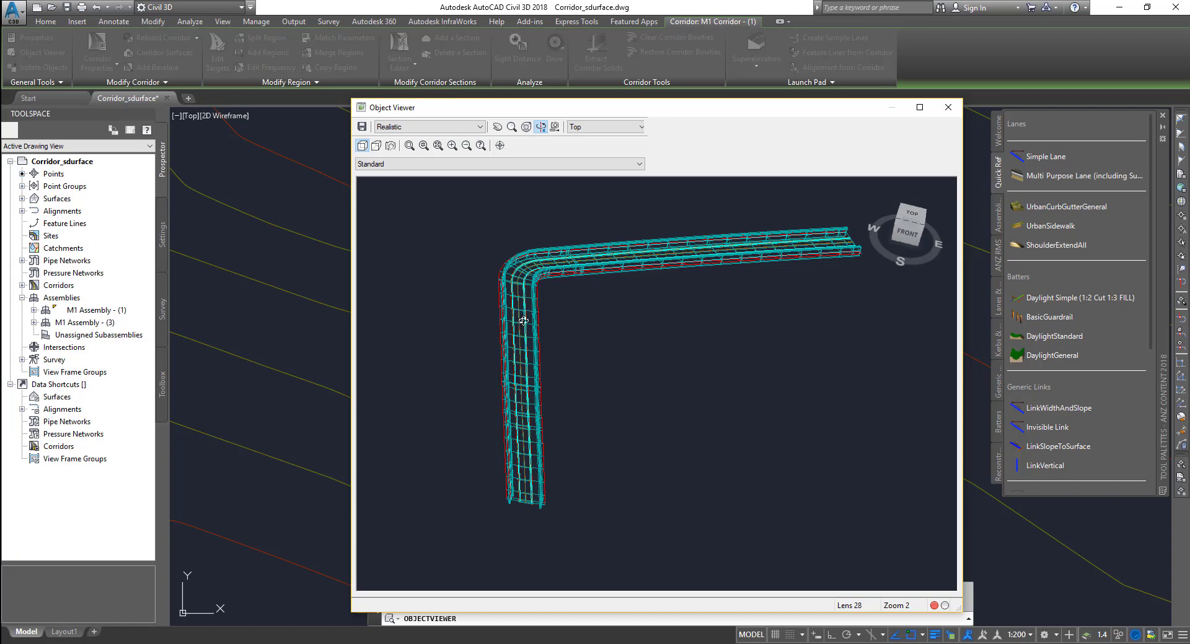
drag(591, 385, 592, 367)
drag(645, 329, 713, 361)
scroll(560, 354, up, 3)
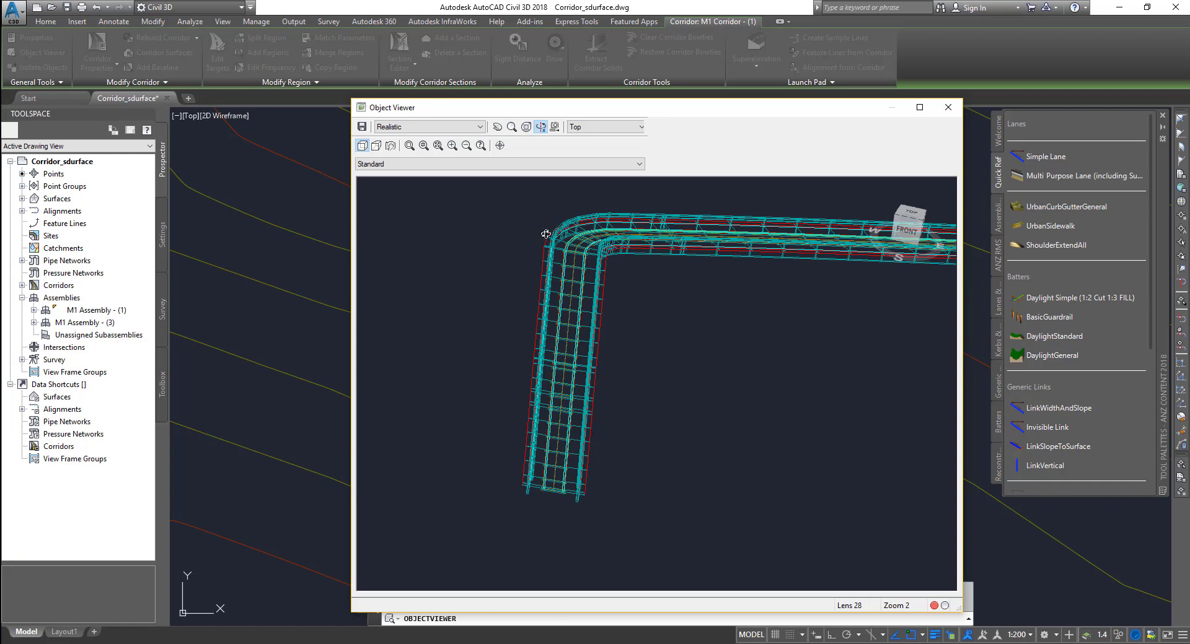
click(947, 109)
- Examine the corridor in plan and the two M1 assemblies with their subassemblies
scroll(681, 261, down, 3)
scroll(553, 365, up, 3)
scroll(553, 364, down, 2)
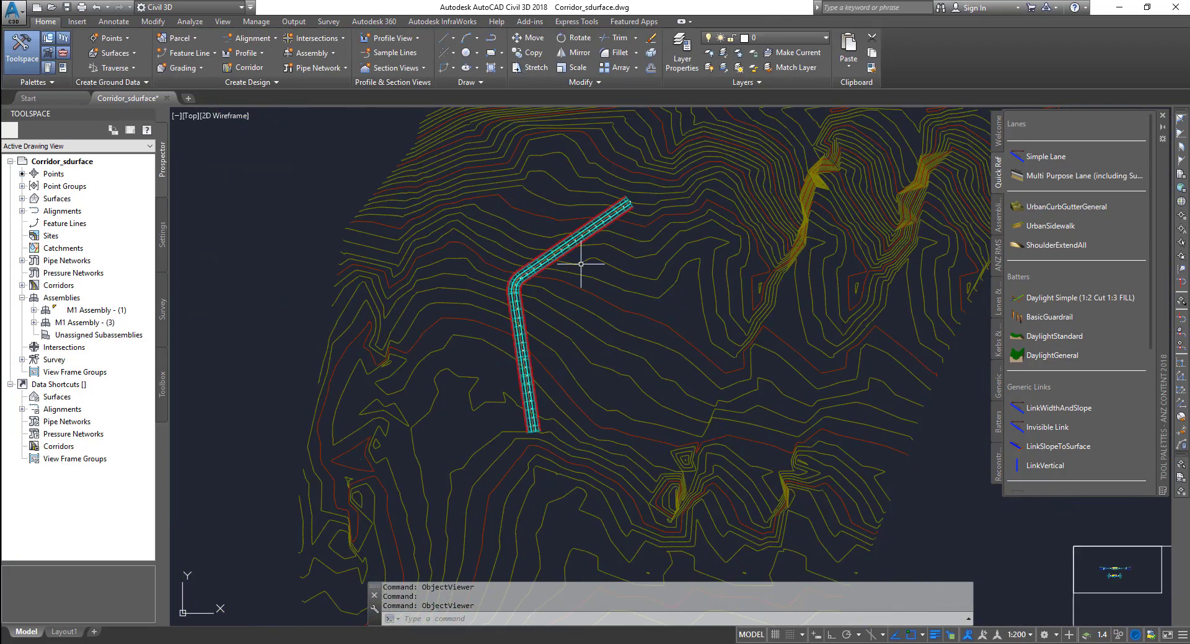
click(530, 352)
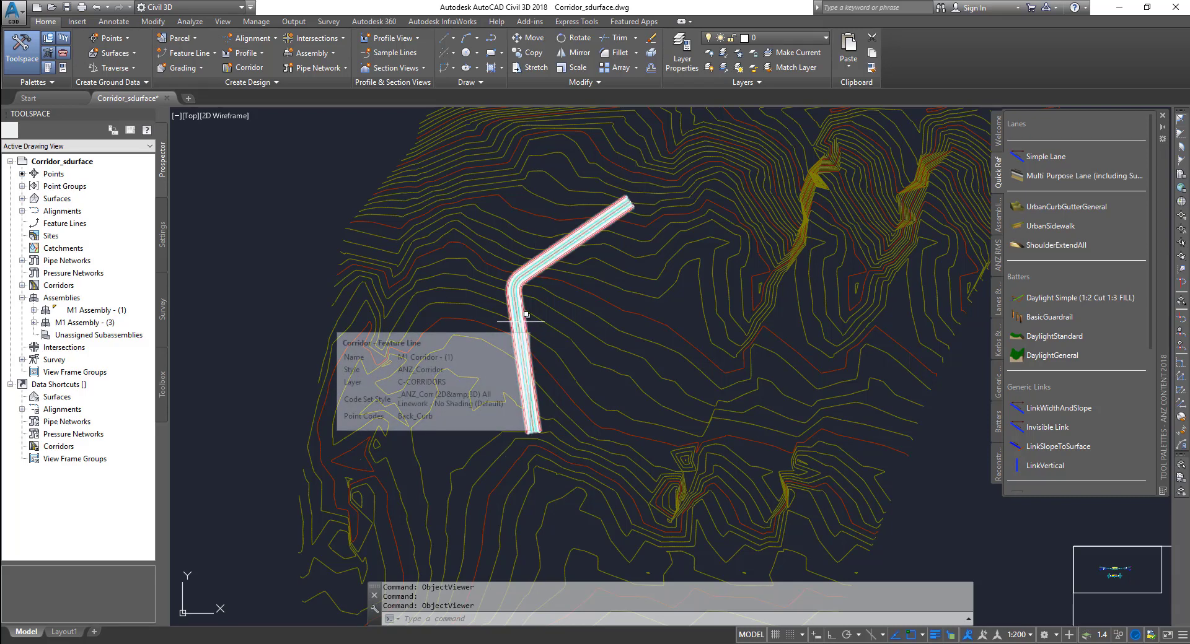
mouse_move(573, 260)
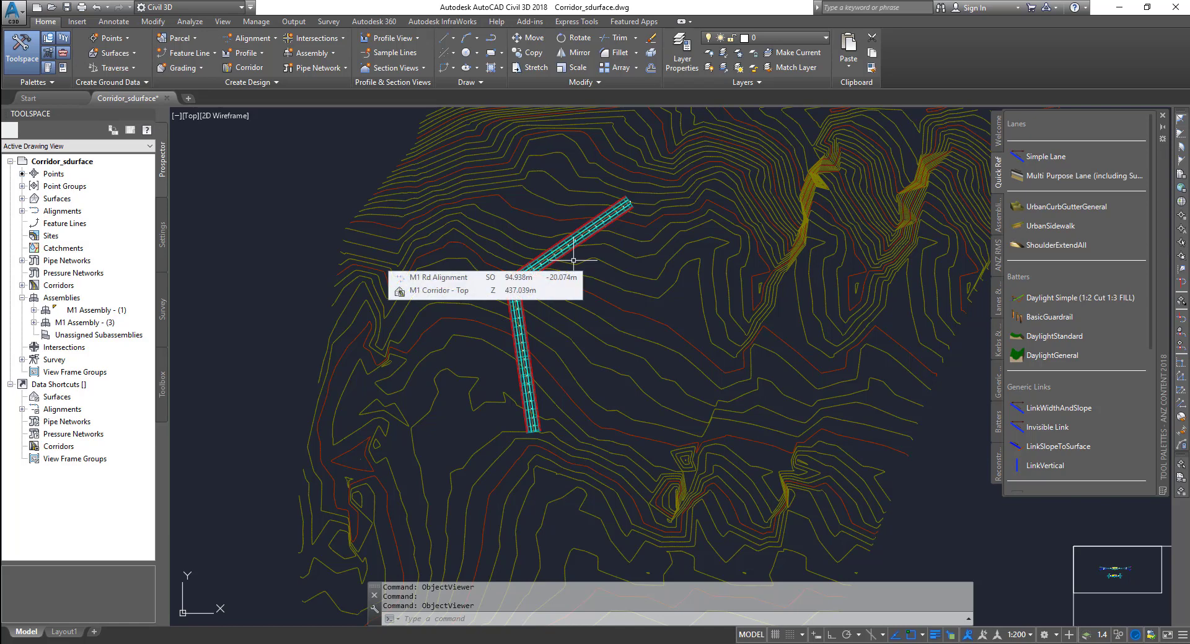
scroll(573, 260, down, 4)
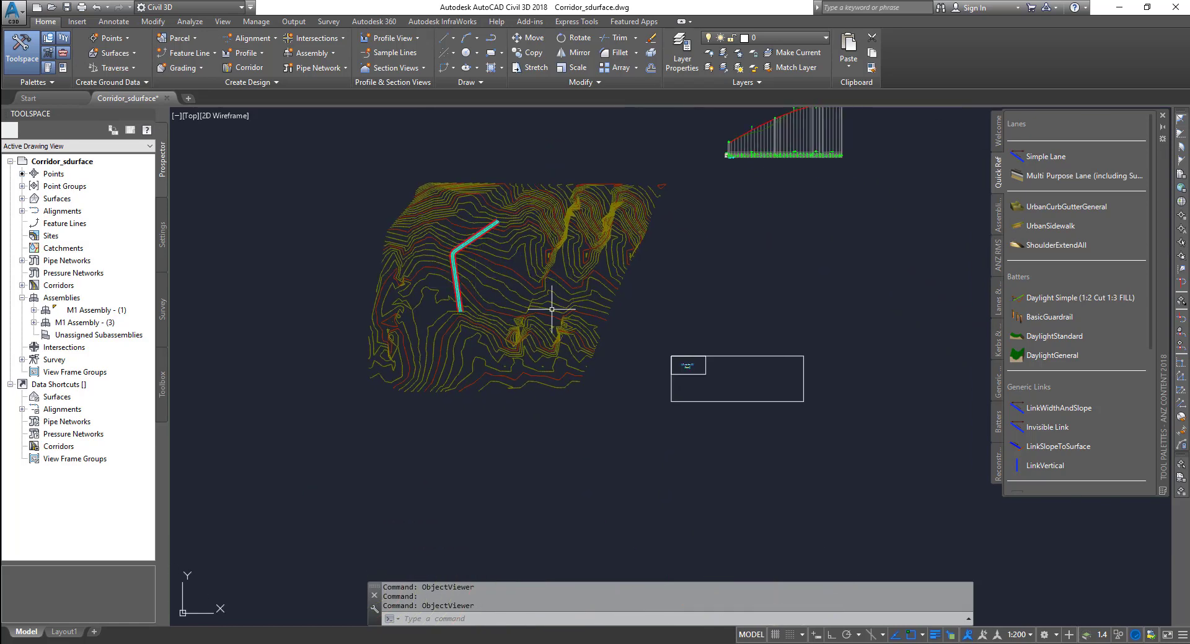
scroll(709, 382, up, 5)
scroll(642, 291, up, 5)
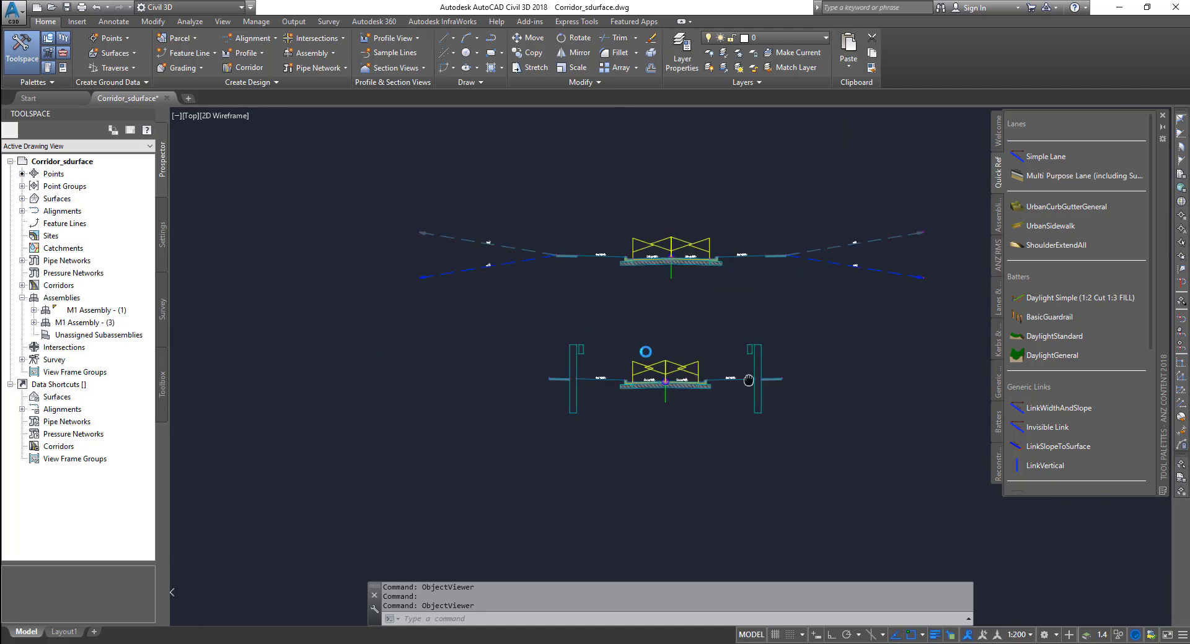
middle_drag(651, 252, 545, 220)
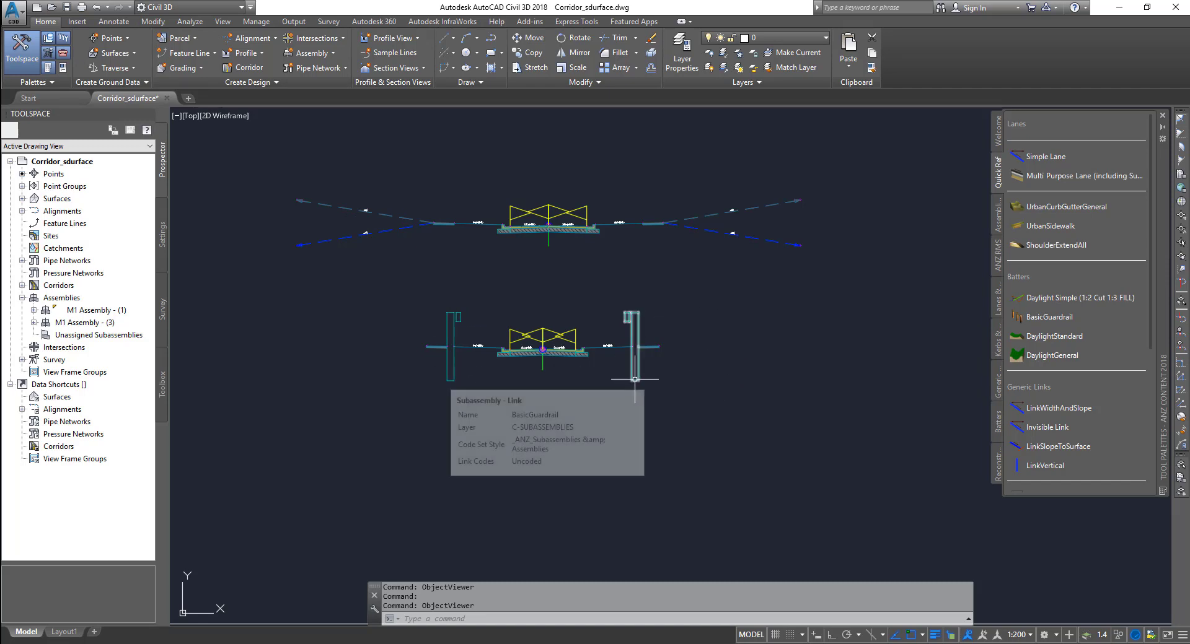
scroll(726, 267, down, 10)
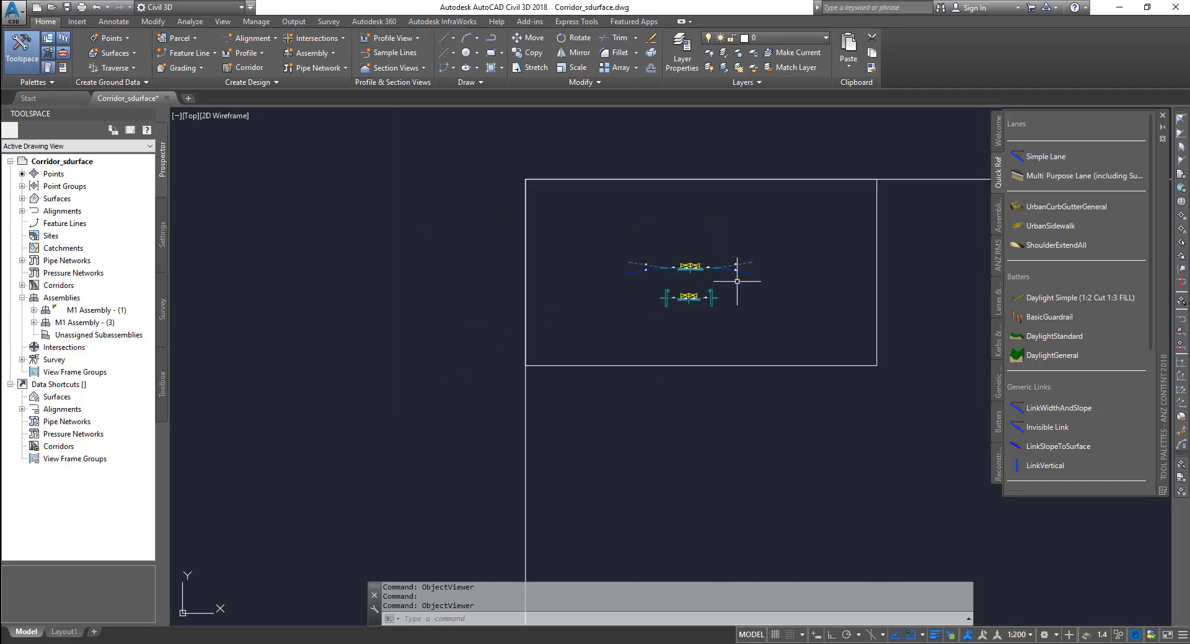
- Set the curve increment to 3 m in the frequency settings for the whole M1 corridor and apply the change
scroll(456, 211, up, 10)
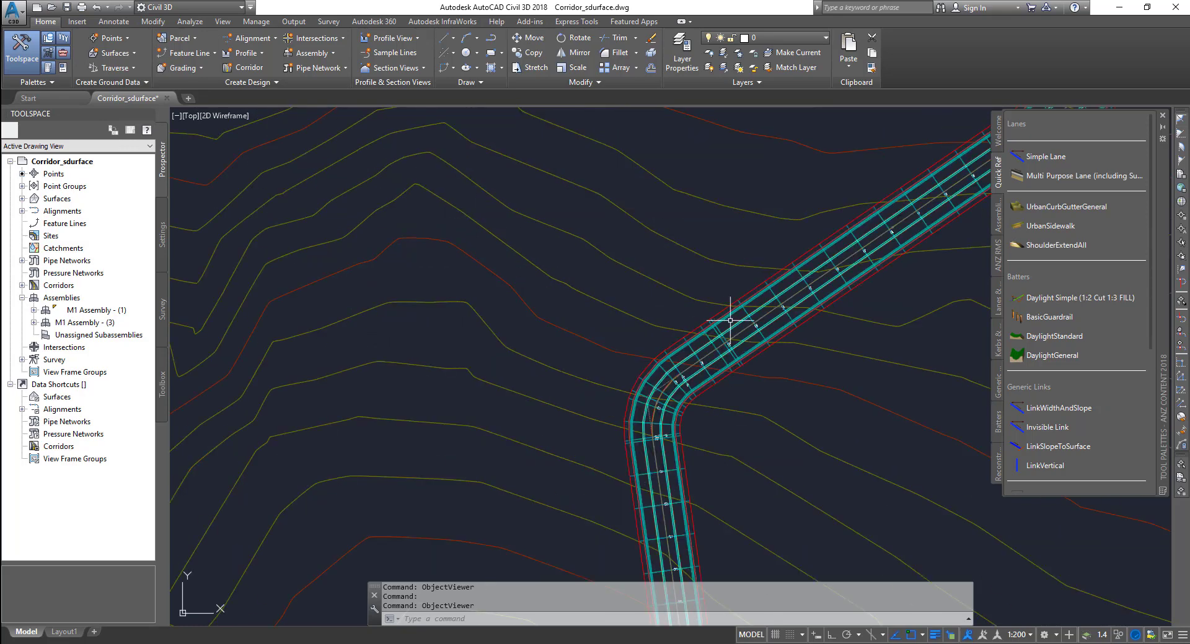
click(749, 313)
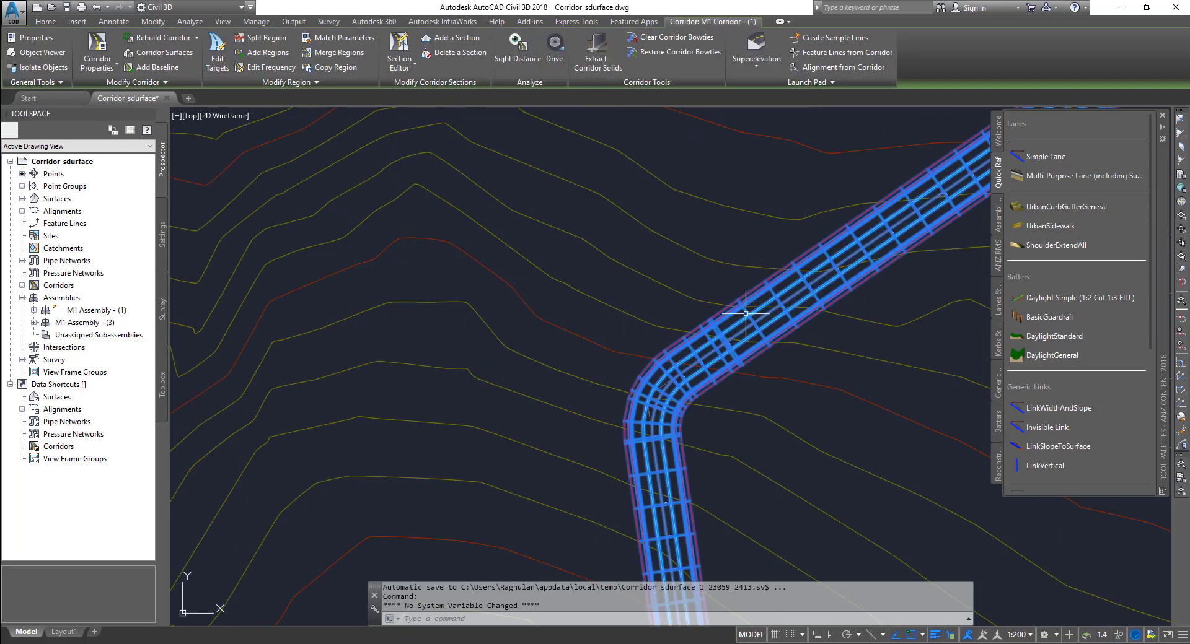
click(93, 45)
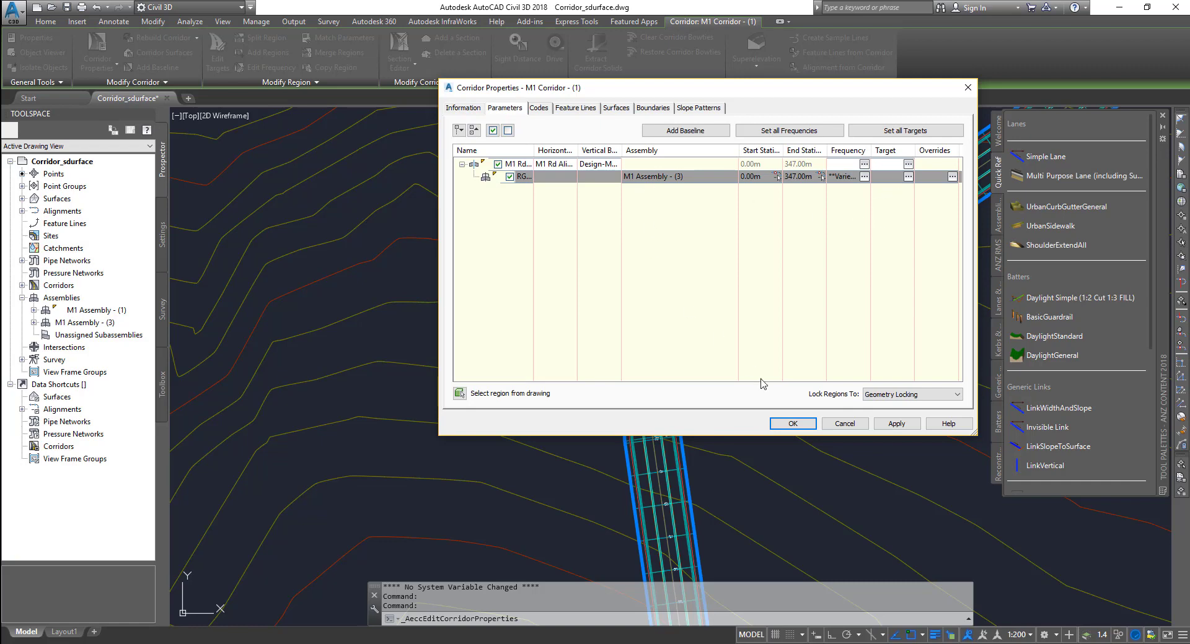
drag(753, 93, 354, 85)
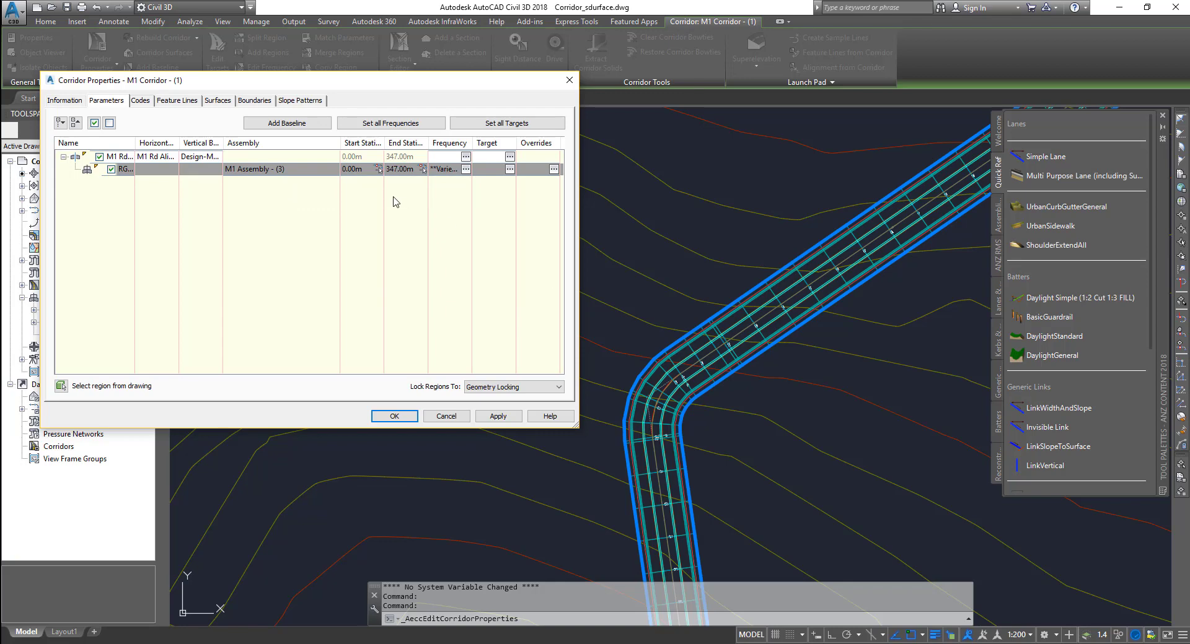
click(384, 127)
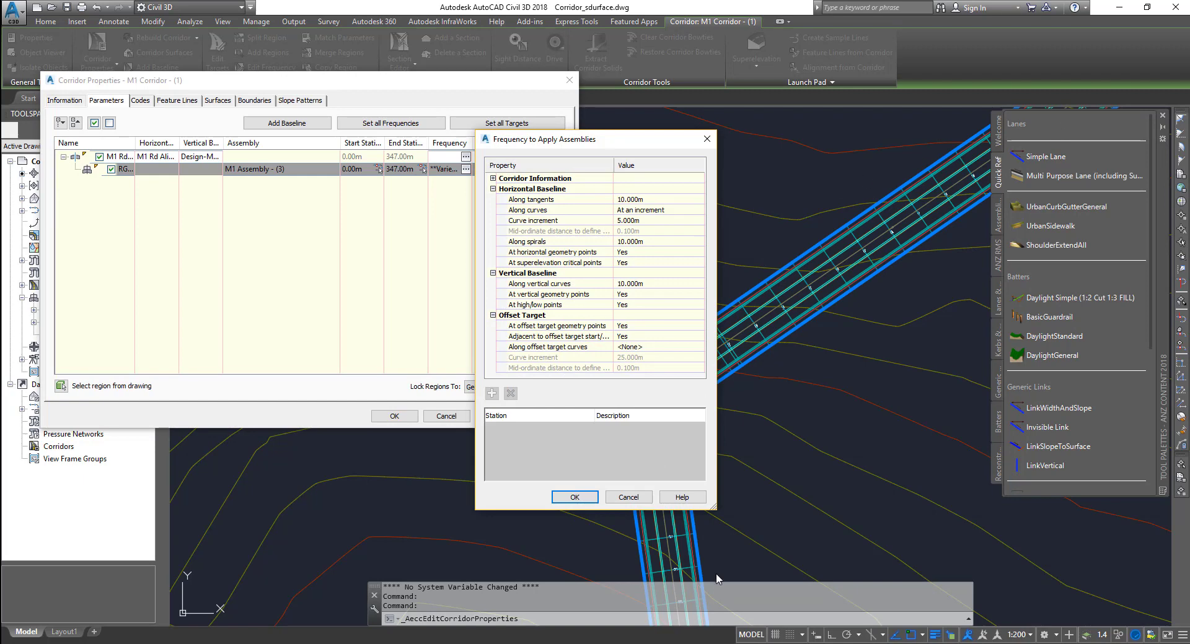
click(638, 200)
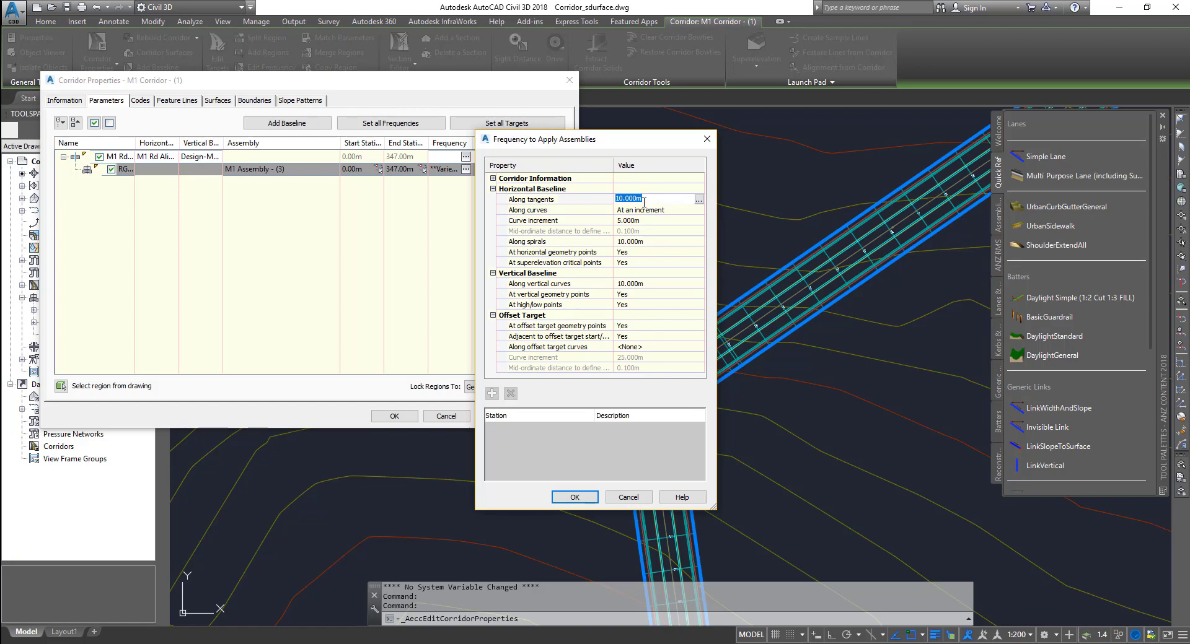
click(653, 220)
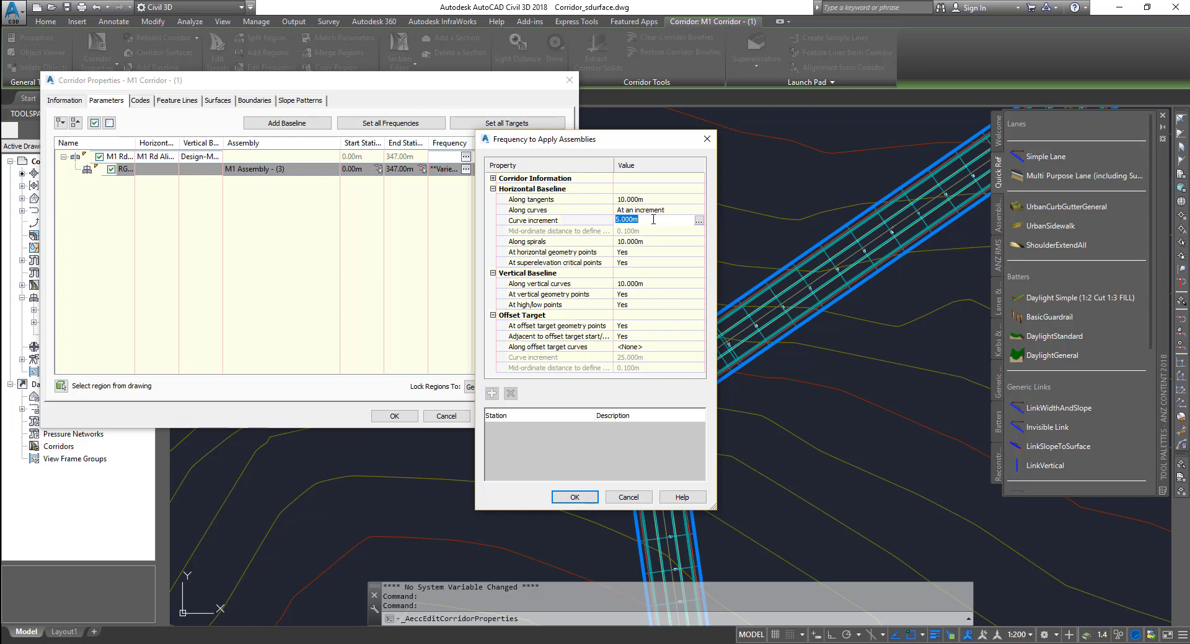
text(3)
key(Return)
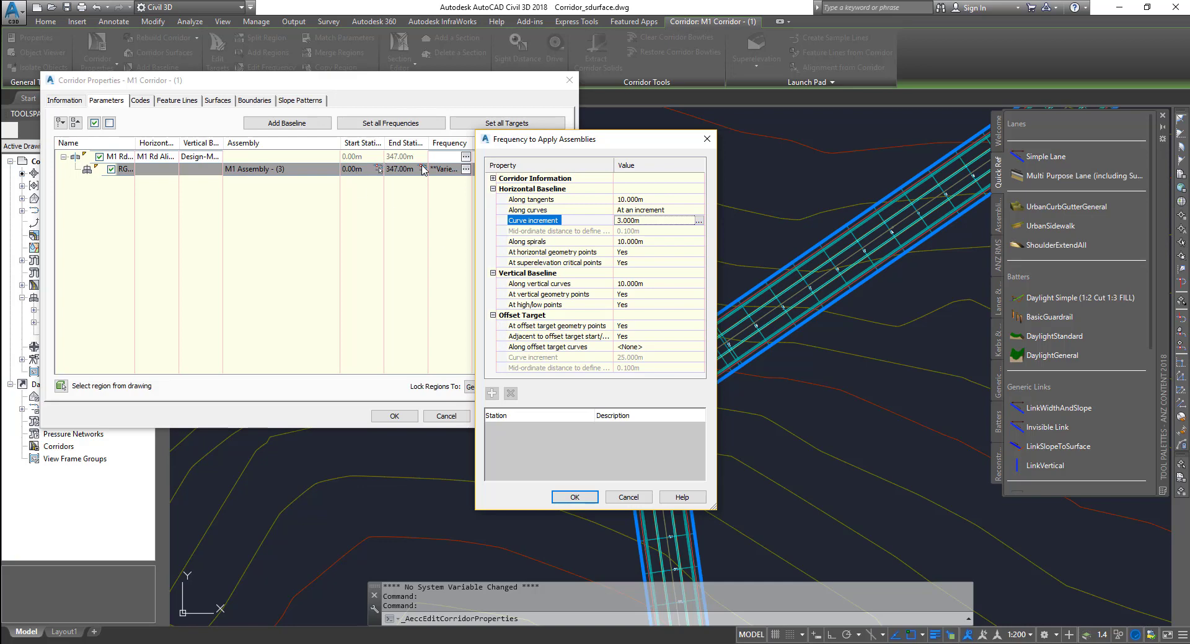
click(574, 497)
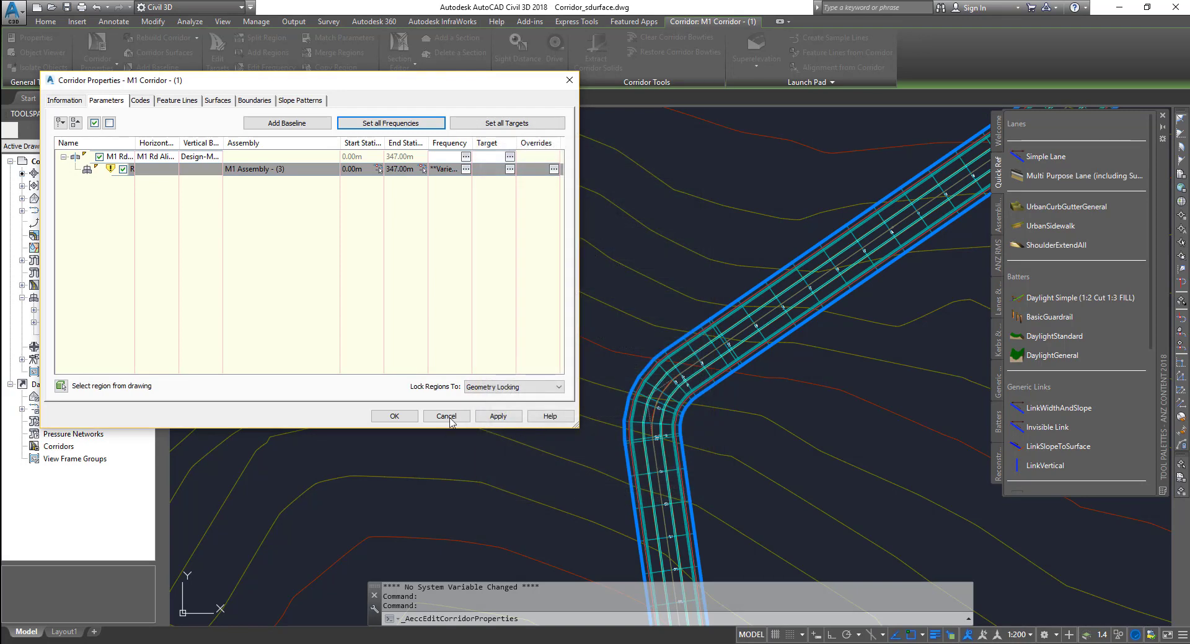
click(497, 418)
click(578, 307)
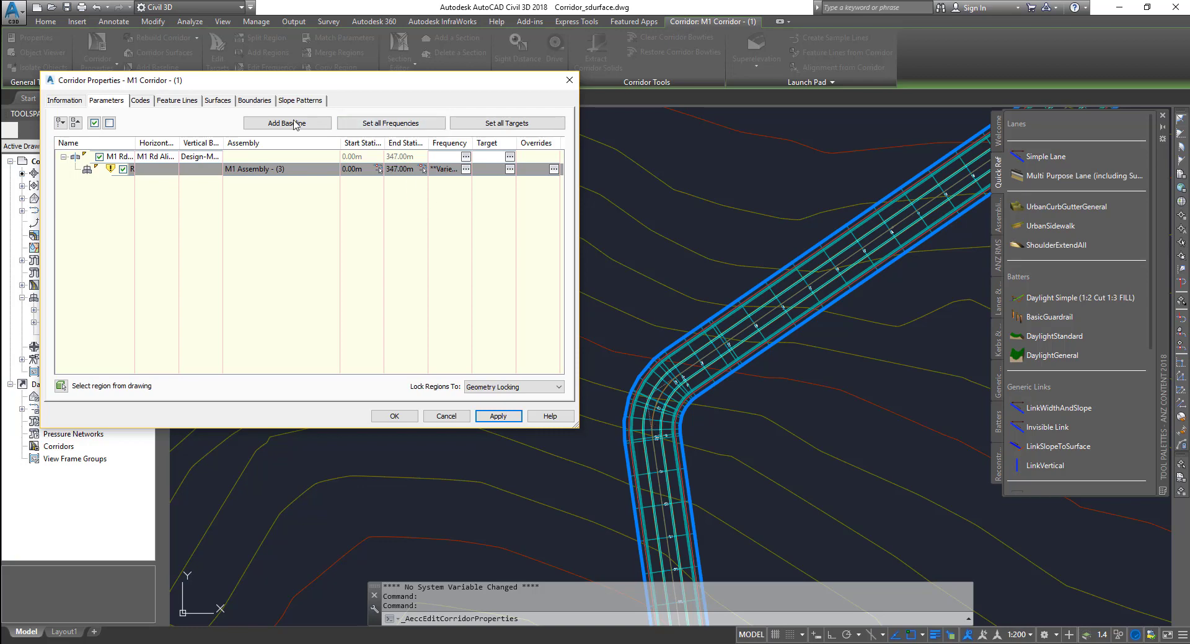
- Review the corridor's codes, feature lines, surfaces, boundaries, slope patterns and general information, and close its properties
click(146, 100)
click(175, 101)
click(218, 100)
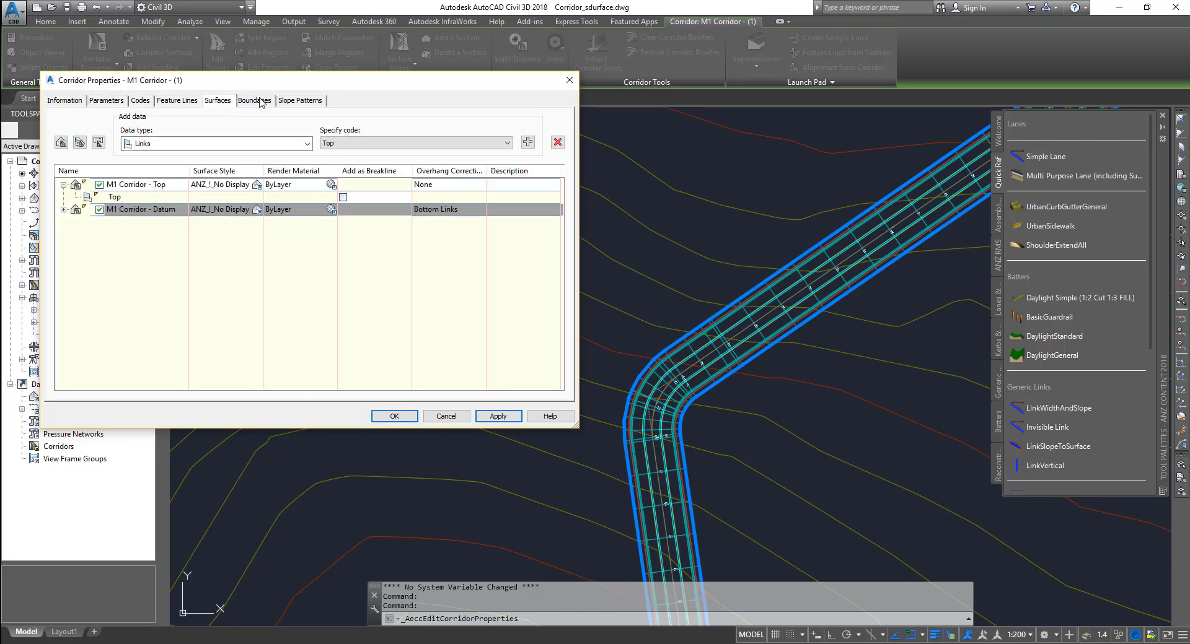
click(254, 100)
click(301, 101)
click(70, 100)
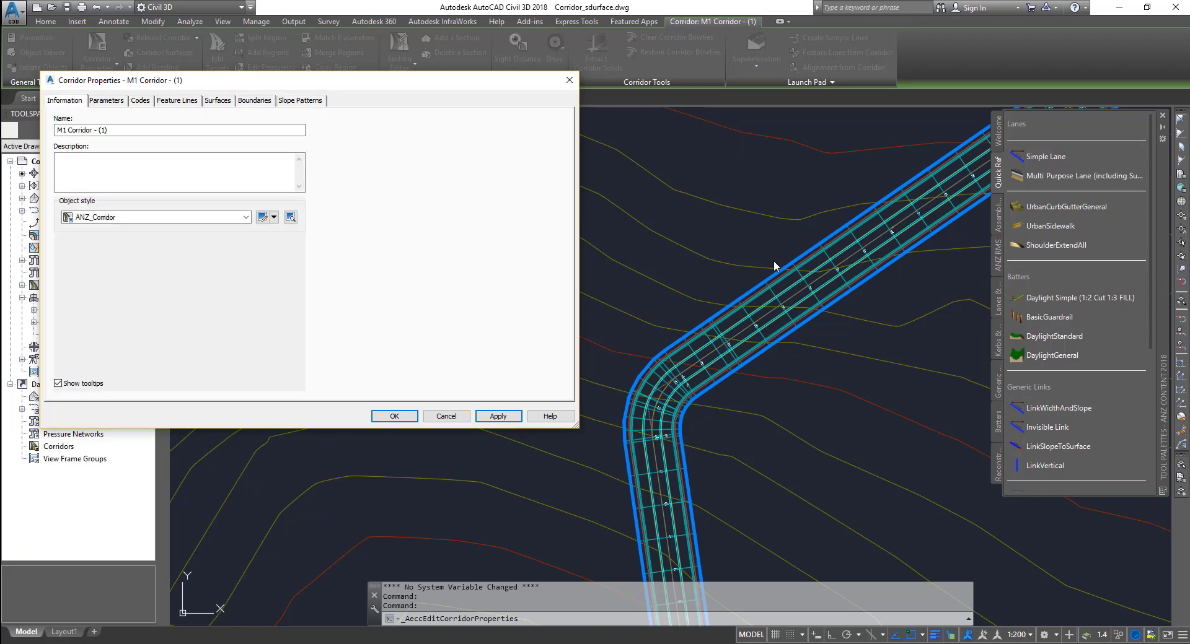
click(569, 80)
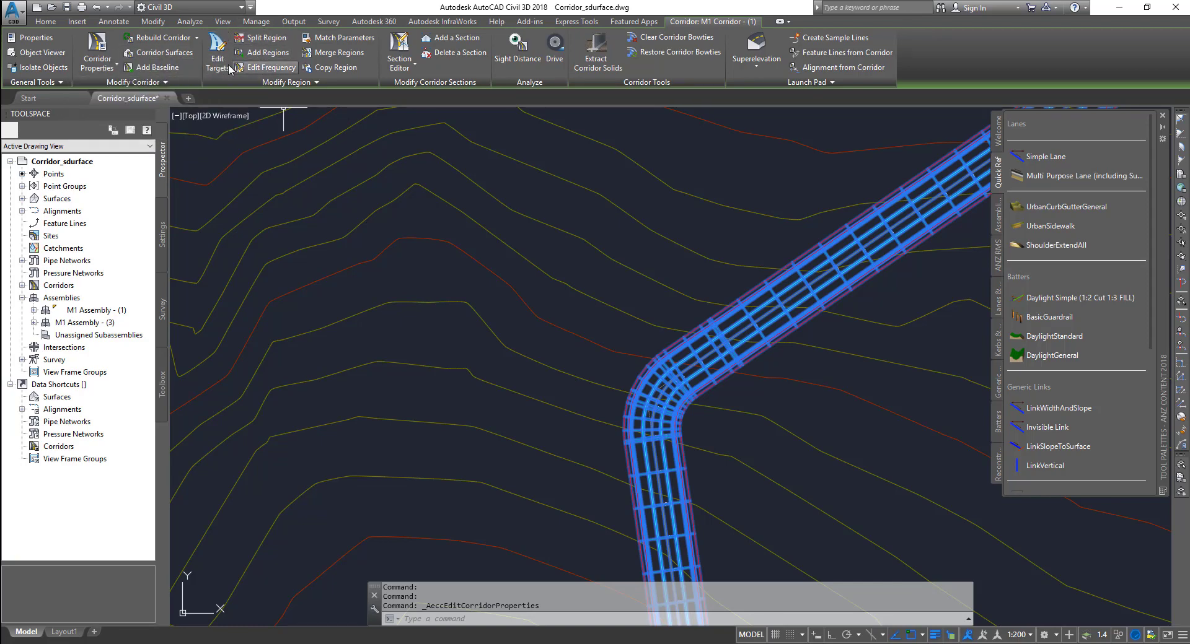
- Open the target mapping for the M1 Assembly - (3) region by picking it on the corridor's northeast straight
middle_drag(895, 249, 858, 253)
scroll(638, 234, down, 5)
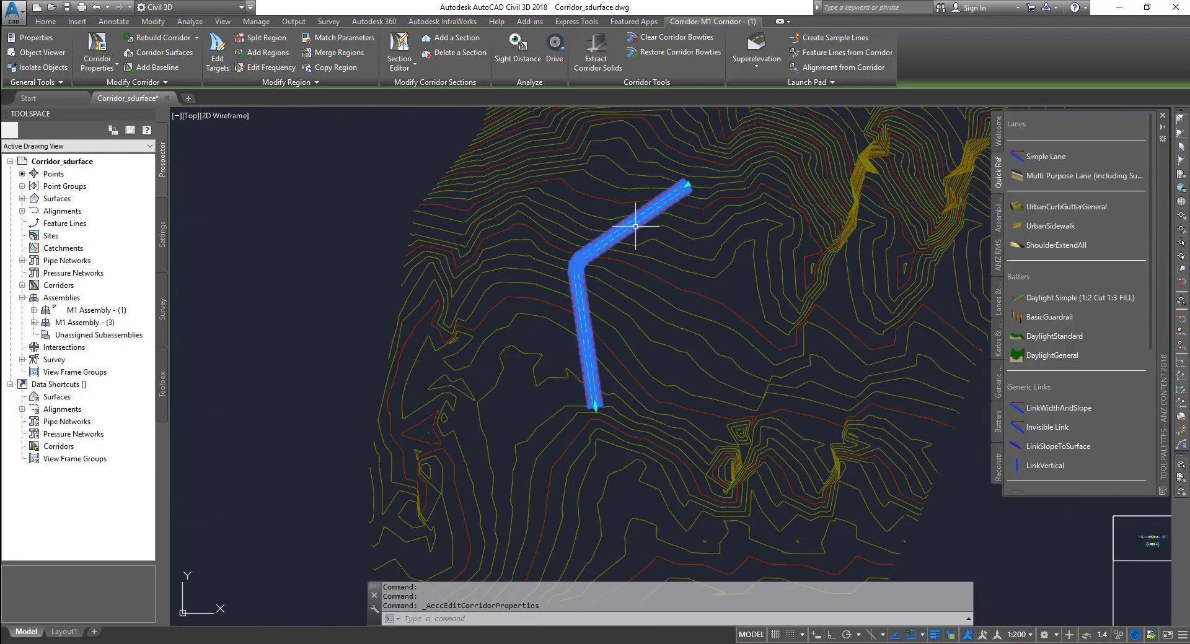
scroll(624, 199, up, 5)
middle_drag(642, 215, 486, 266)
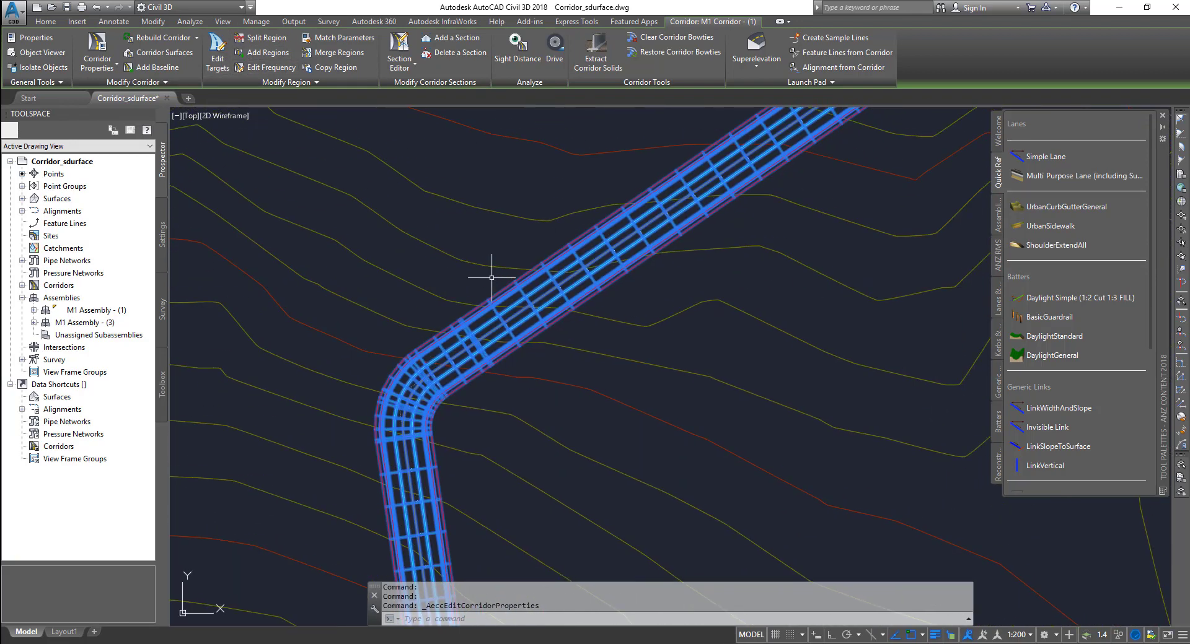
scroll(487, 265, down, 3)
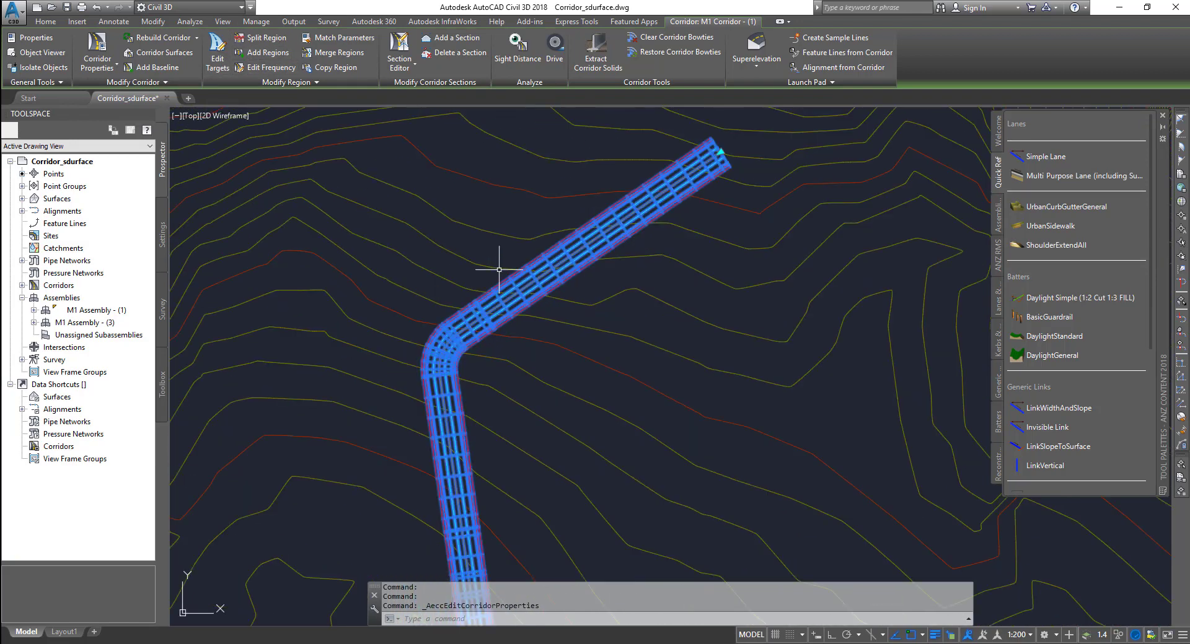
click(218, 50)
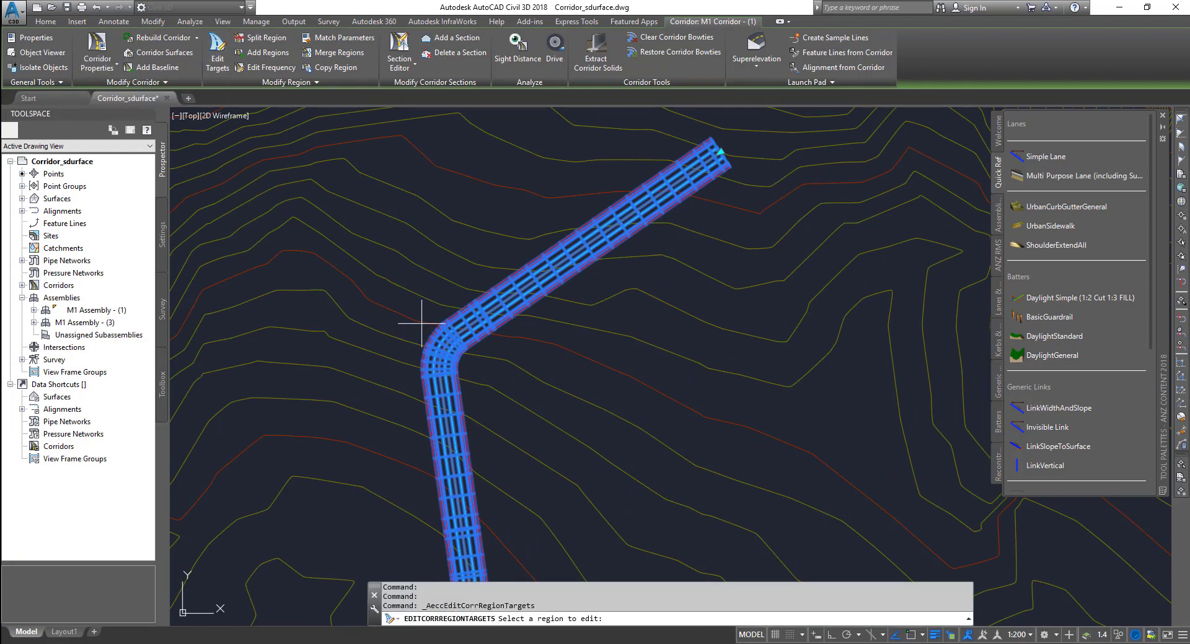
scroll(651, 372, down, 4)
scroll(550, 430, up, 2)
scroll(565, 296, up, 5)
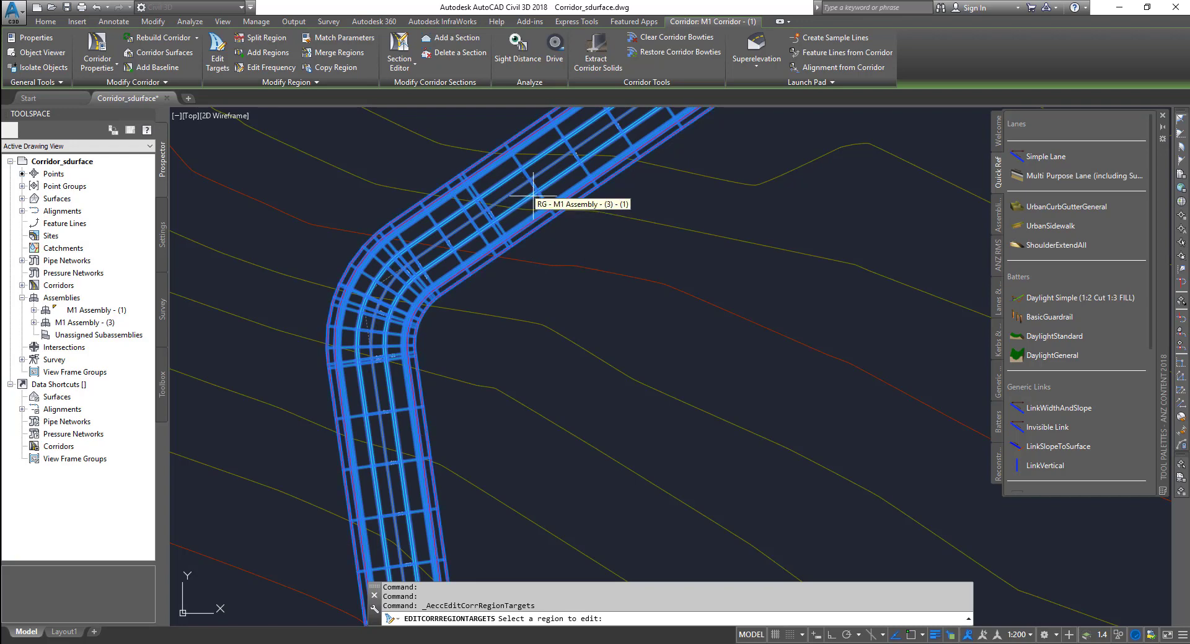
scroll(526, 260, down, 6)
scroll(592, 234, up, 2)
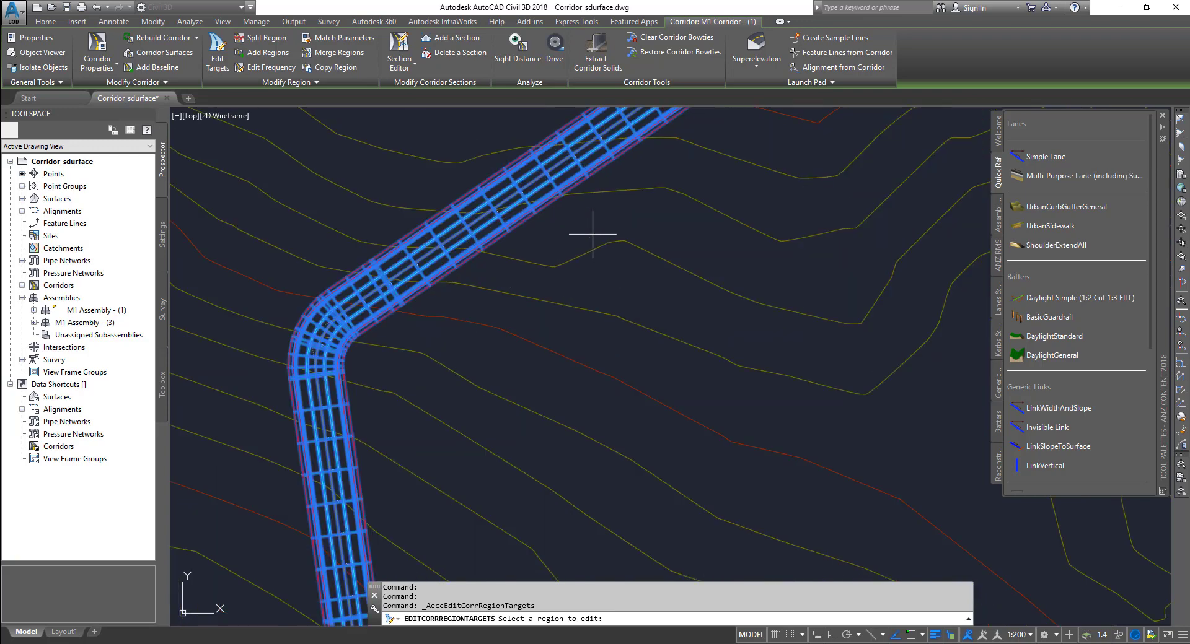
scroll(527, 205, up, 3)
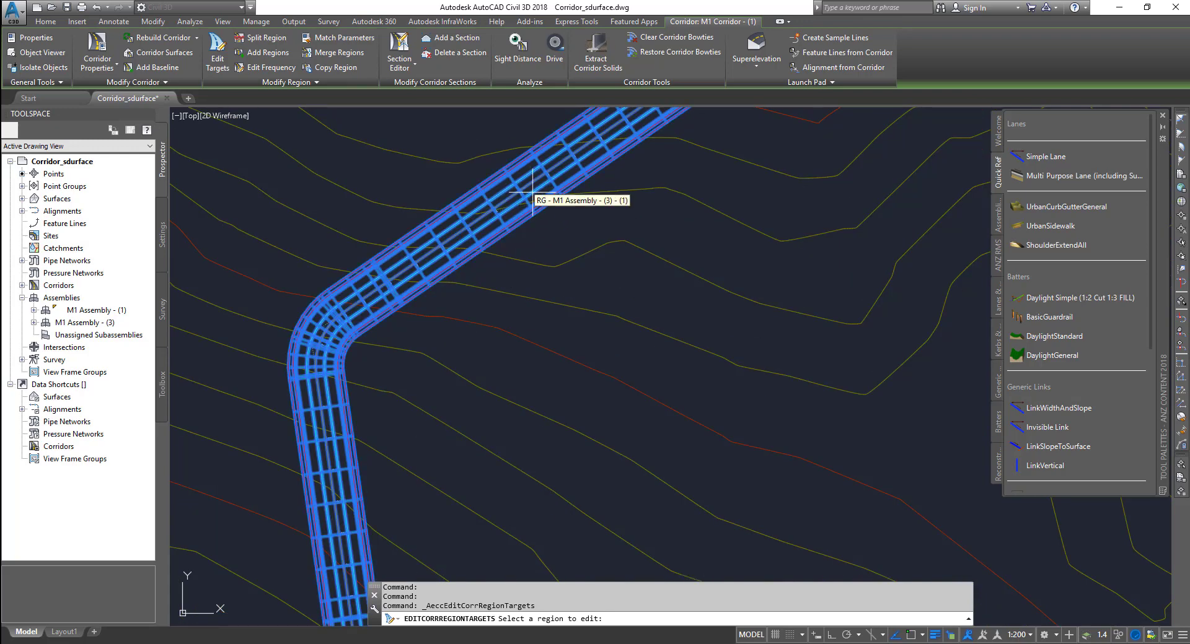
click(528, 197)
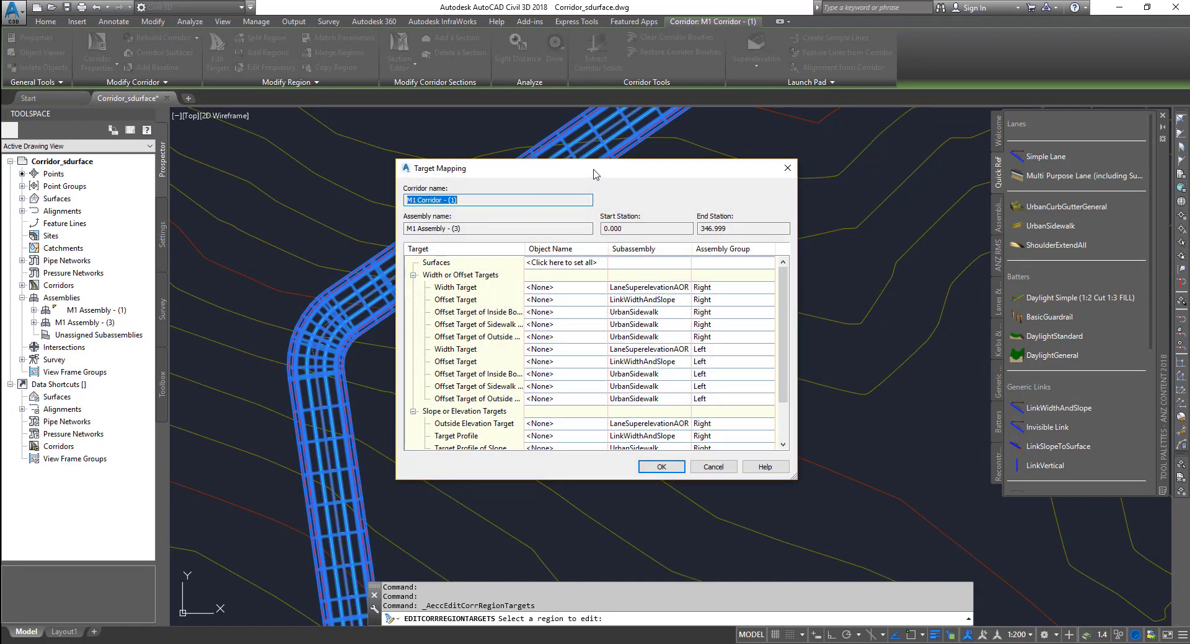
- Review the region's surface, width or offset, and slope or elevation targets, and close the mapping without assigning any
drag(593, 173, 345, 88)
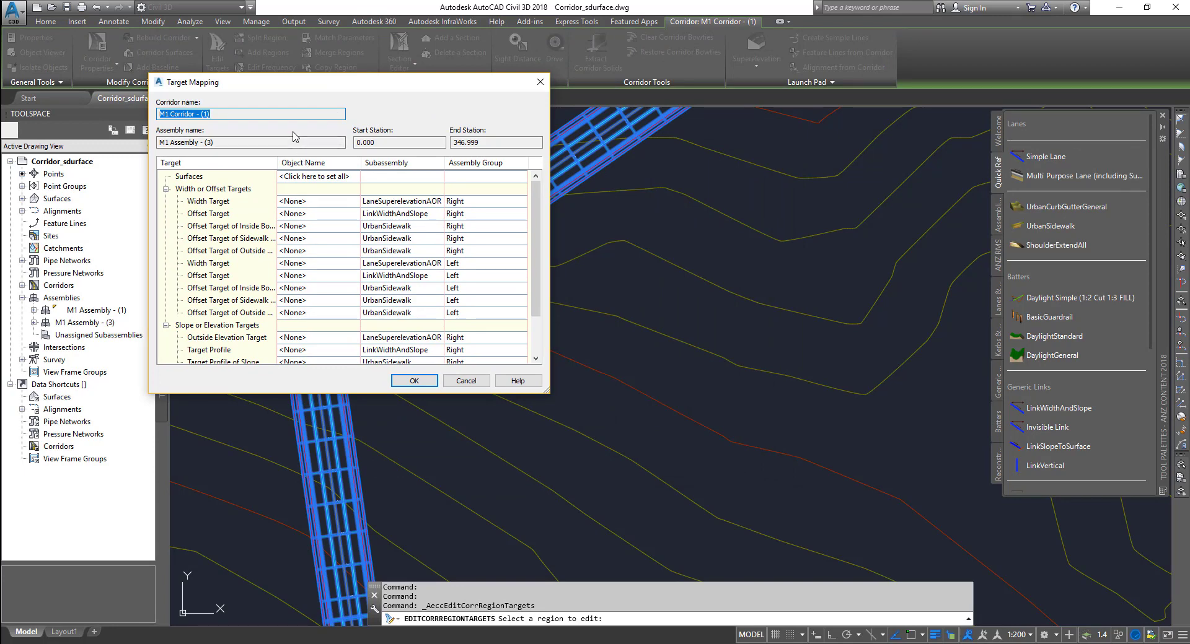
scroll(286, 247, down, 2)
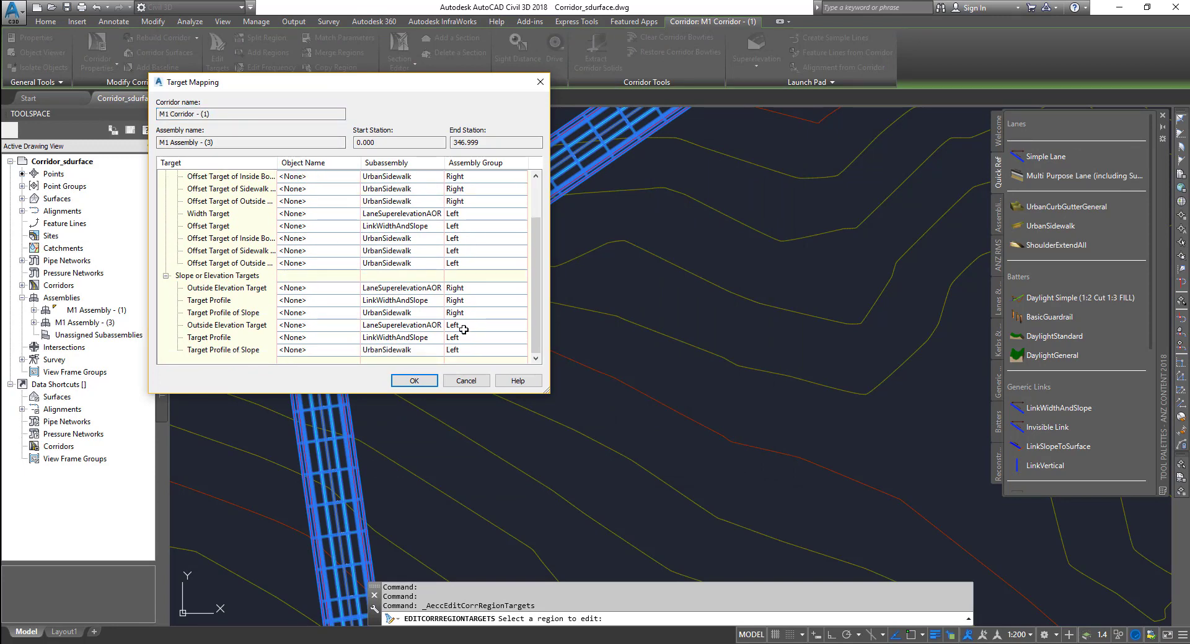
scroll(463, 330, up, 2)
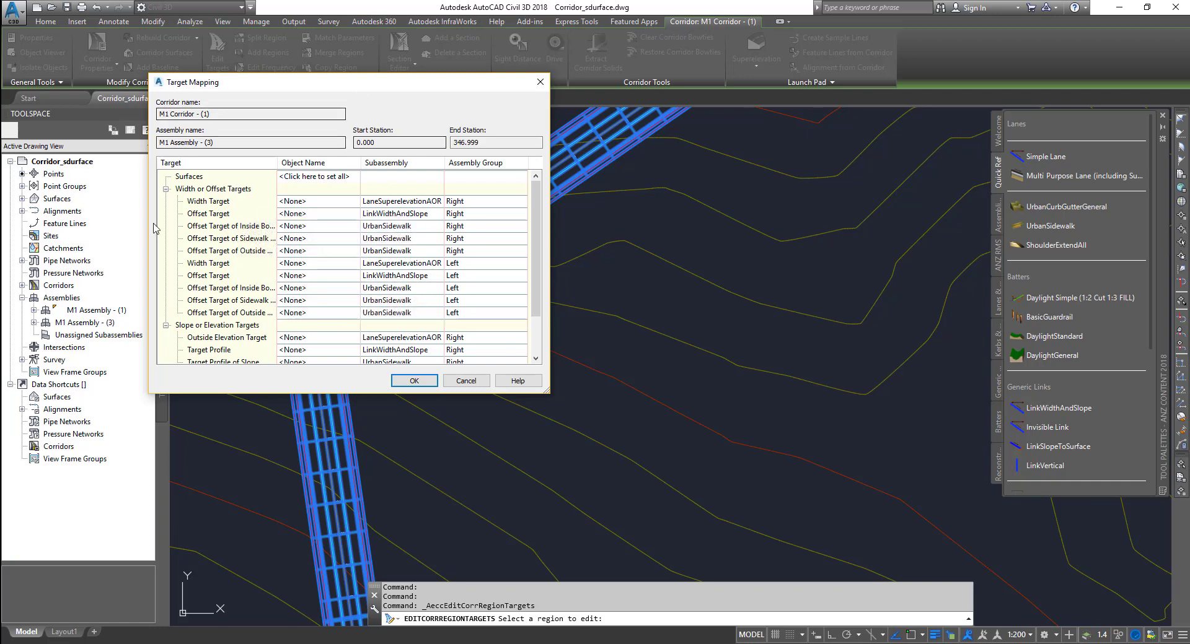
click(413, 381)
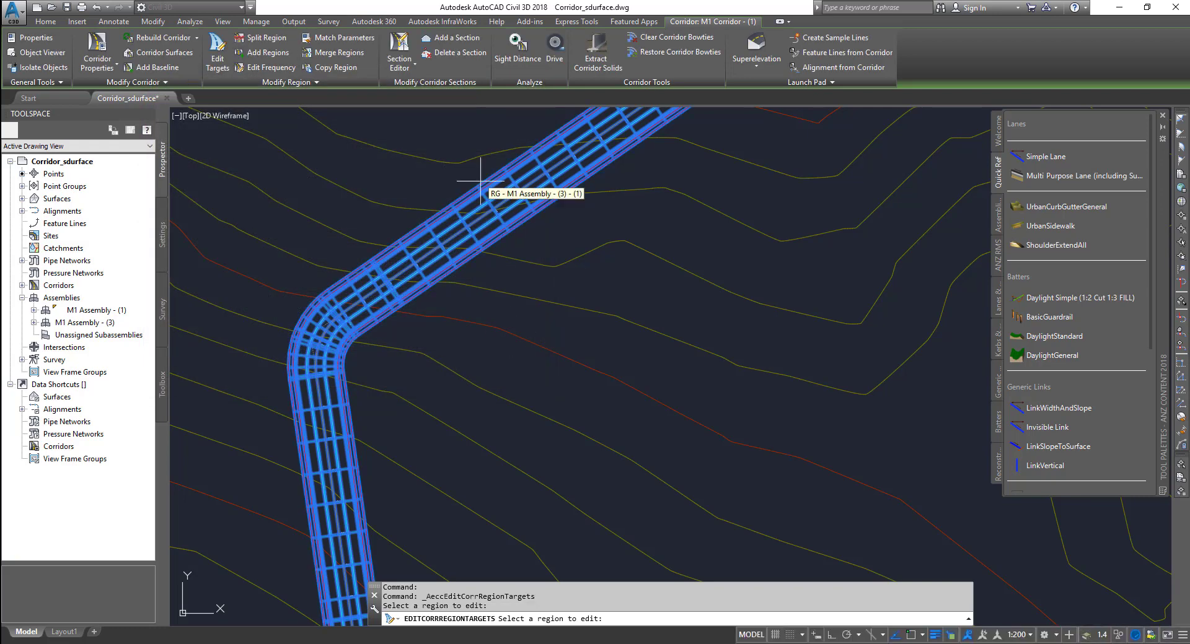
- Split the corridor region on the northeast straight just before the bend
click(260, 37)
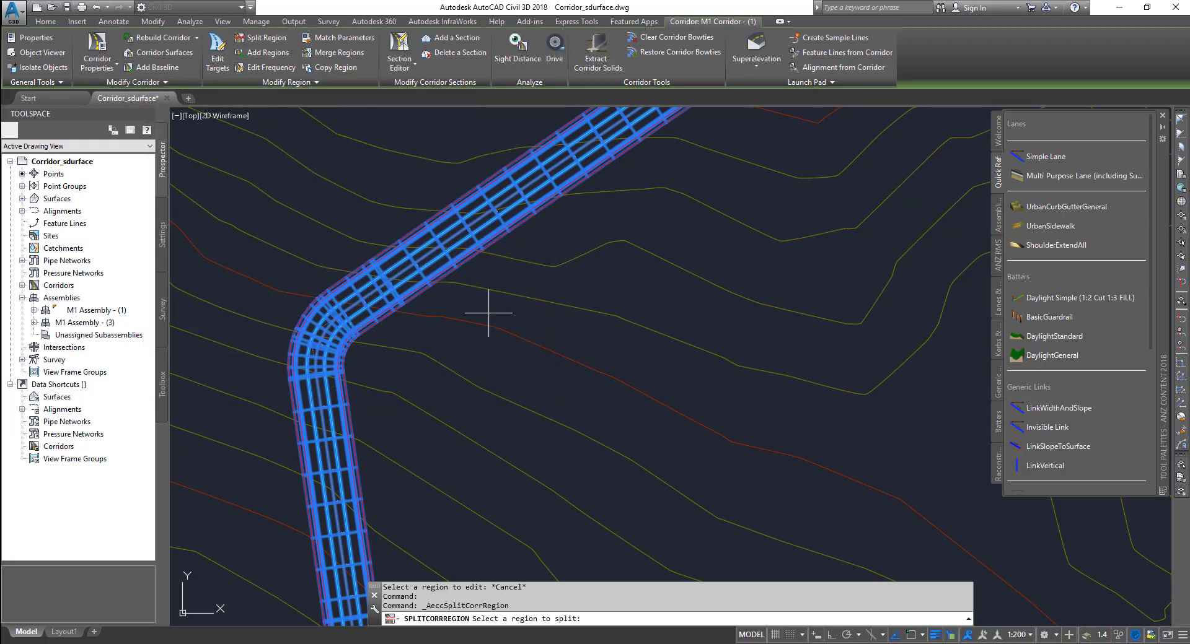
scroll(487, 308, down, 3)
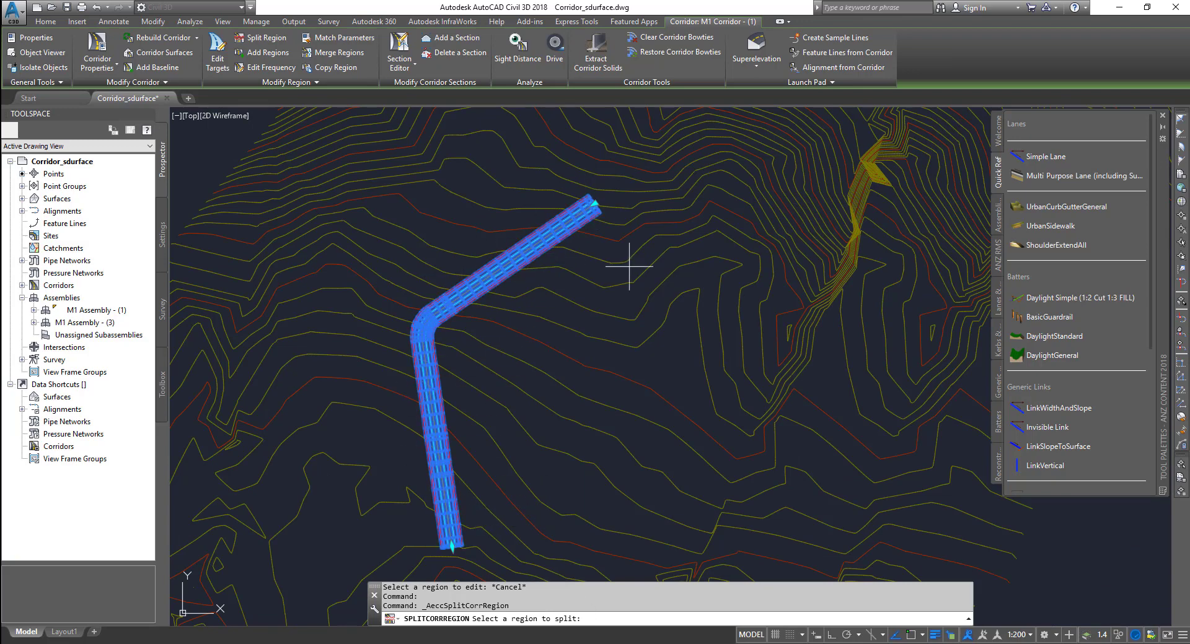
click(545, 236)
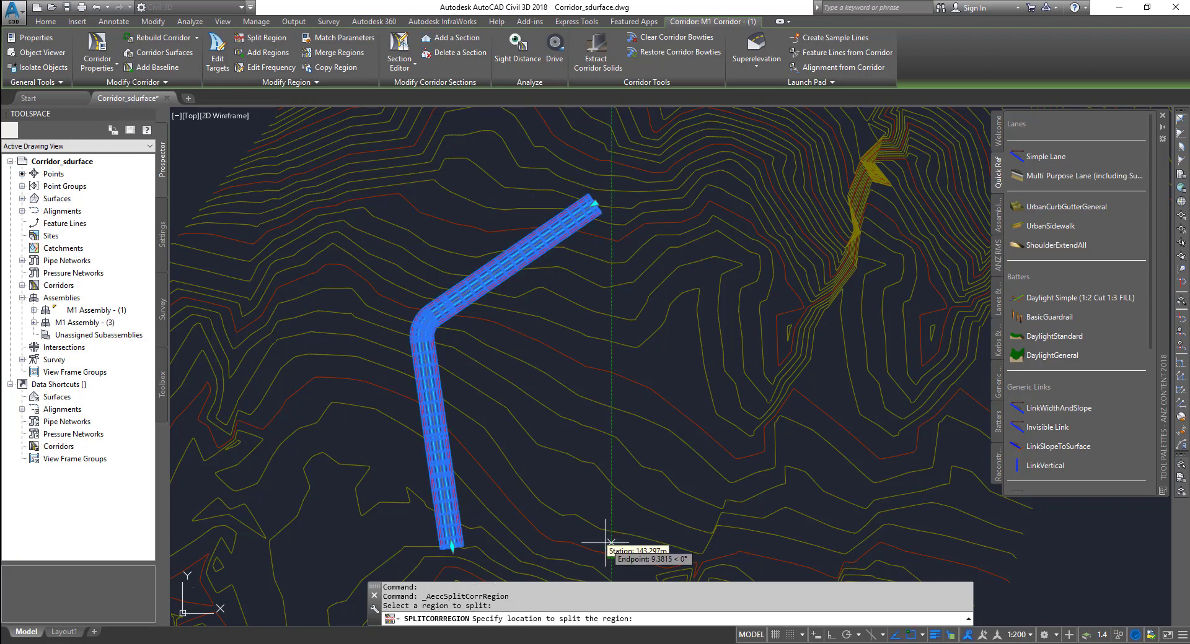
scroll(451, 555, up, 10)
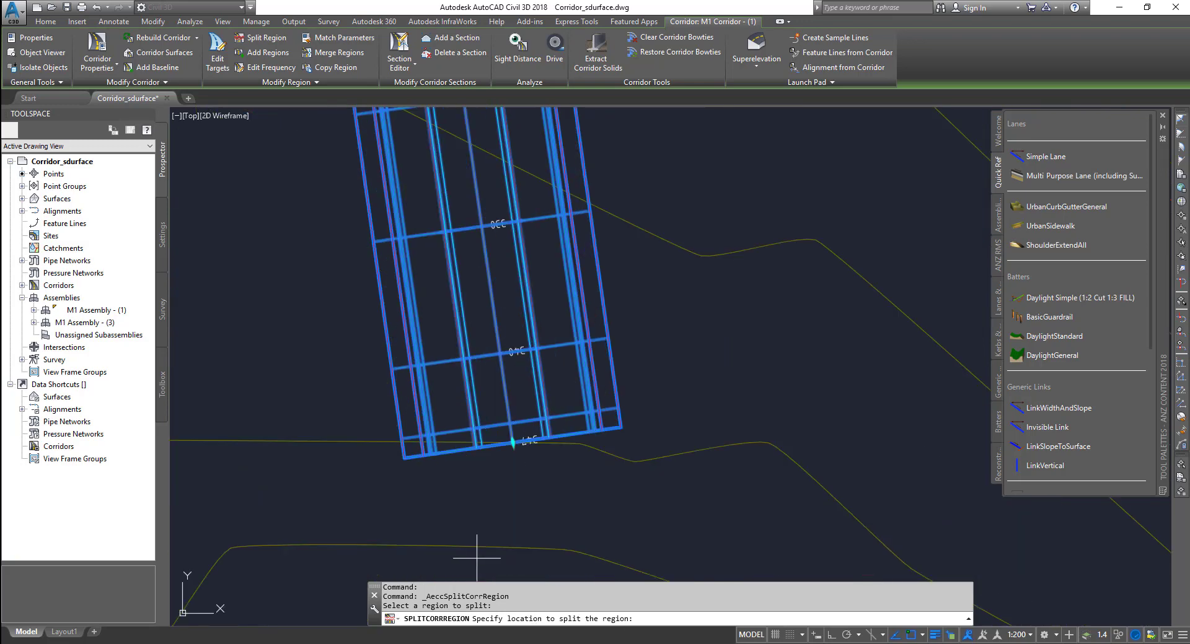
scroll(509, 431, down, 8)
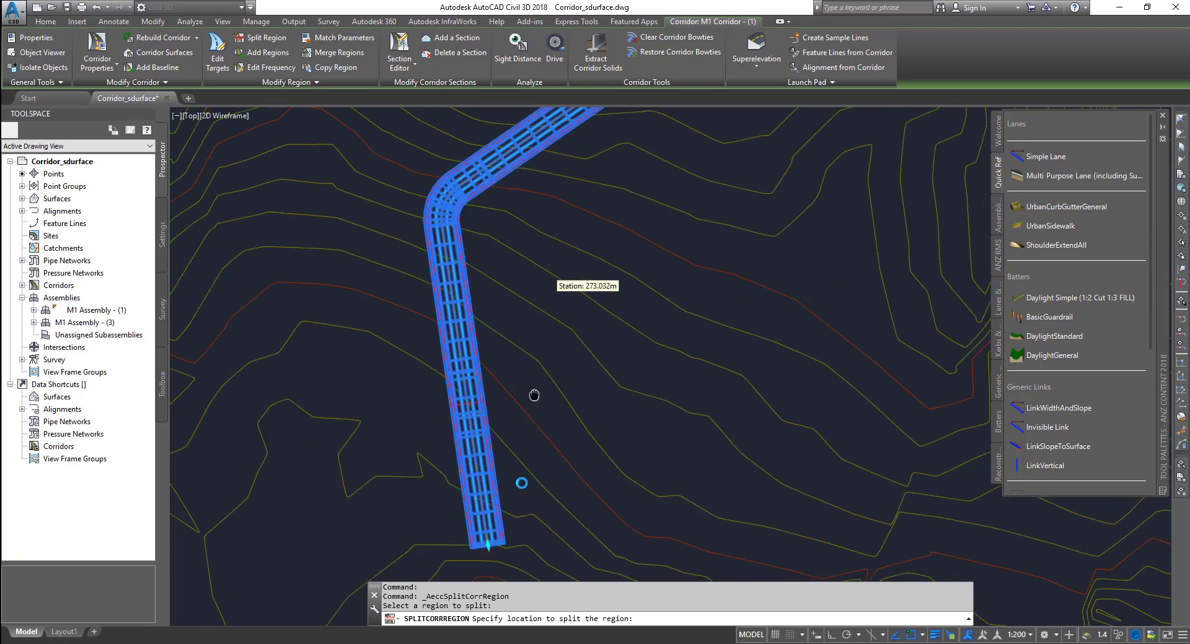
scroll(693, 116, up, 8)
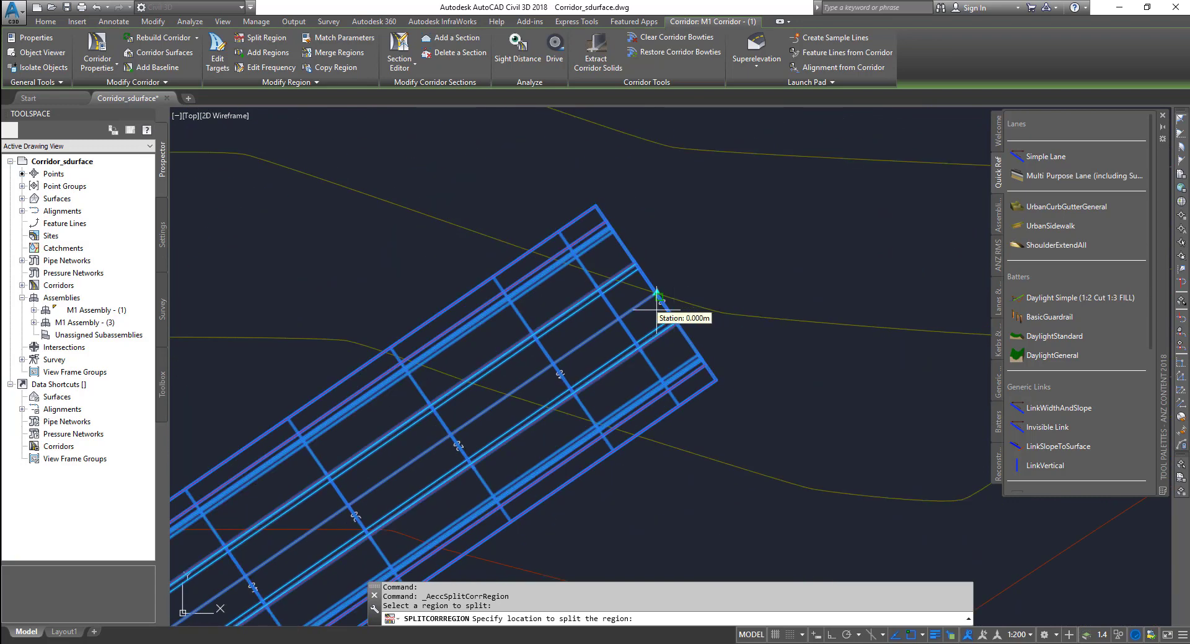
scroll(689, 307, down, 5)
middle_drag(544, 446, 664, 313)
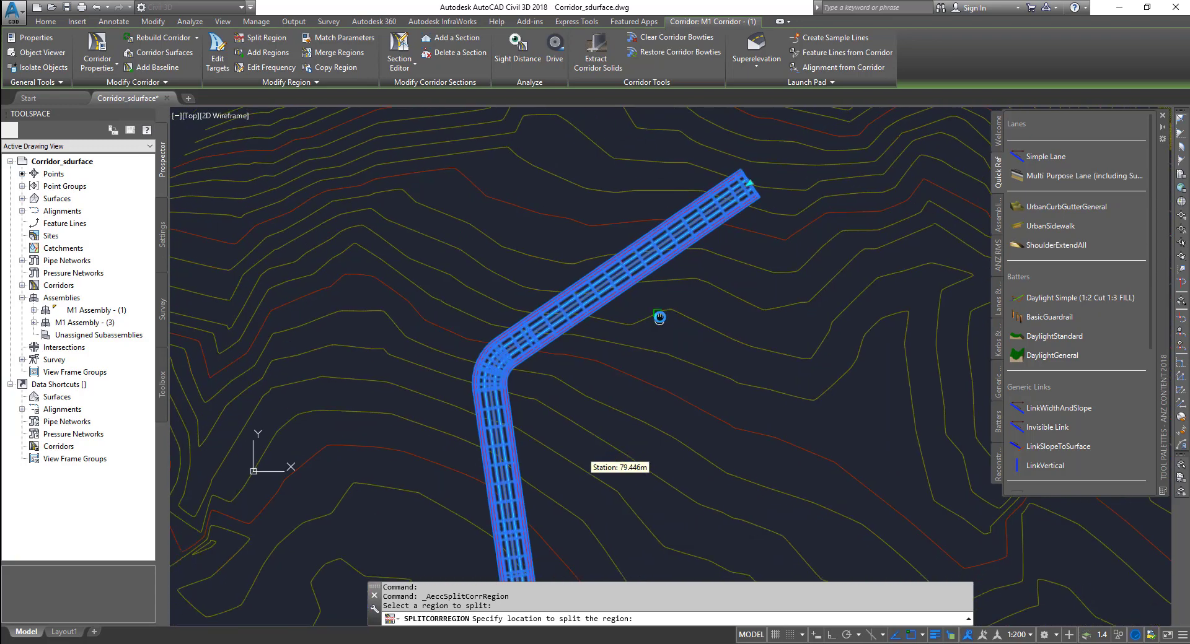
scroll(557, 292, up, 4)
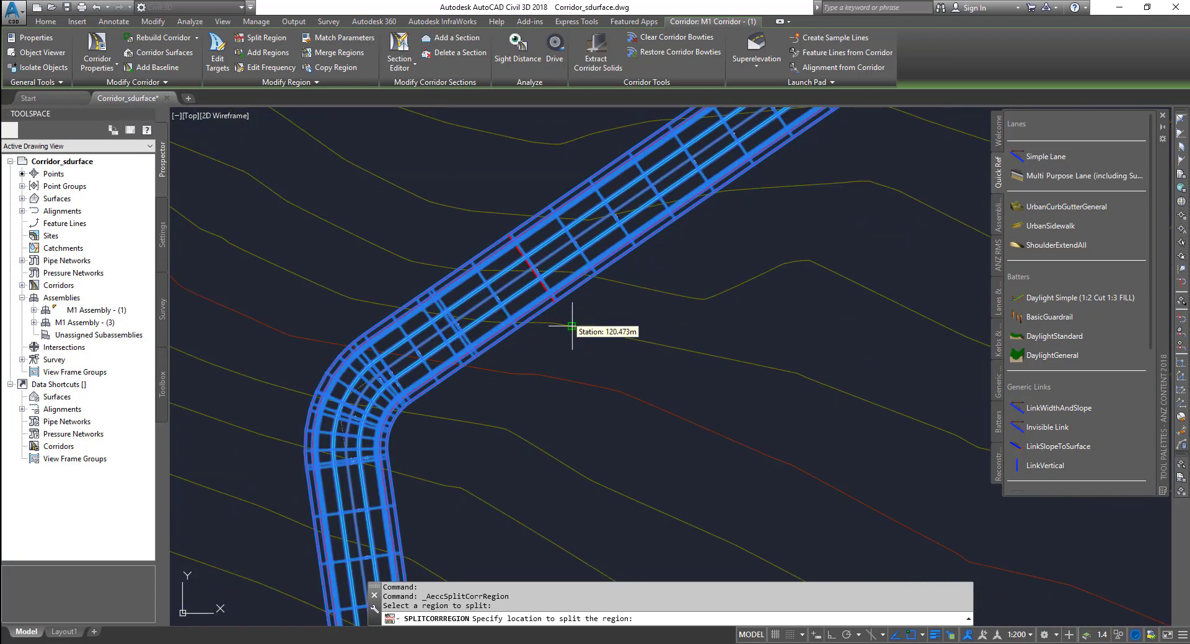
click(493, 363)
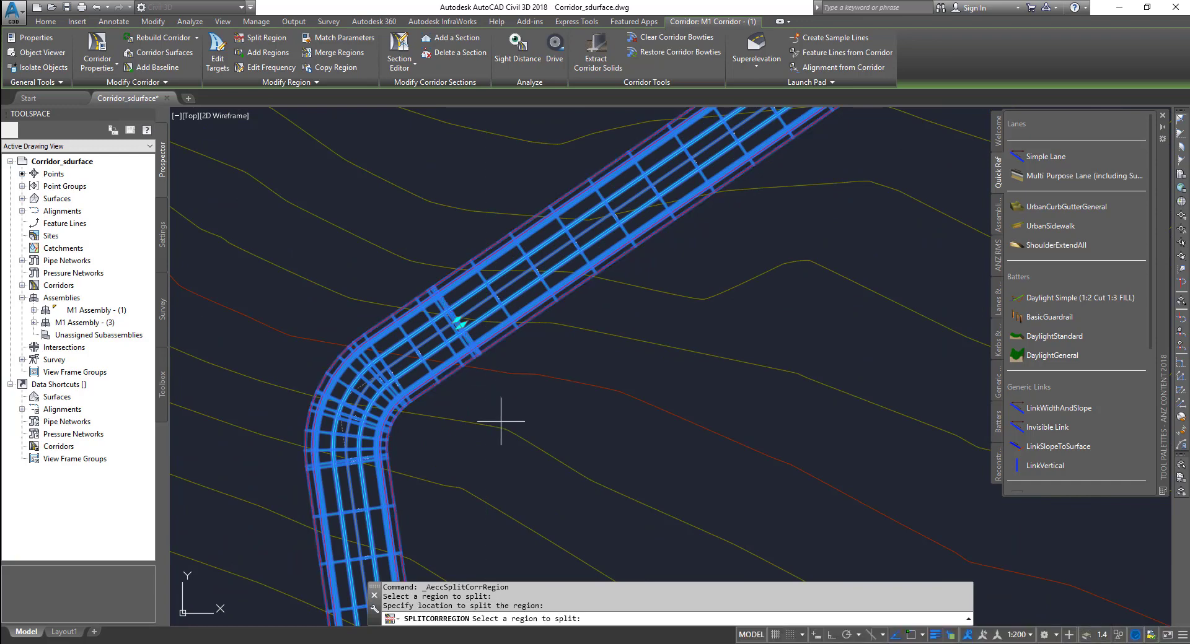
- Split the remaining region just past the bend, at station 190 m on the southern straight
scroll(501, 421, down, 3)
middle_drag(491, 398, 560, 223)
click(526, 357)
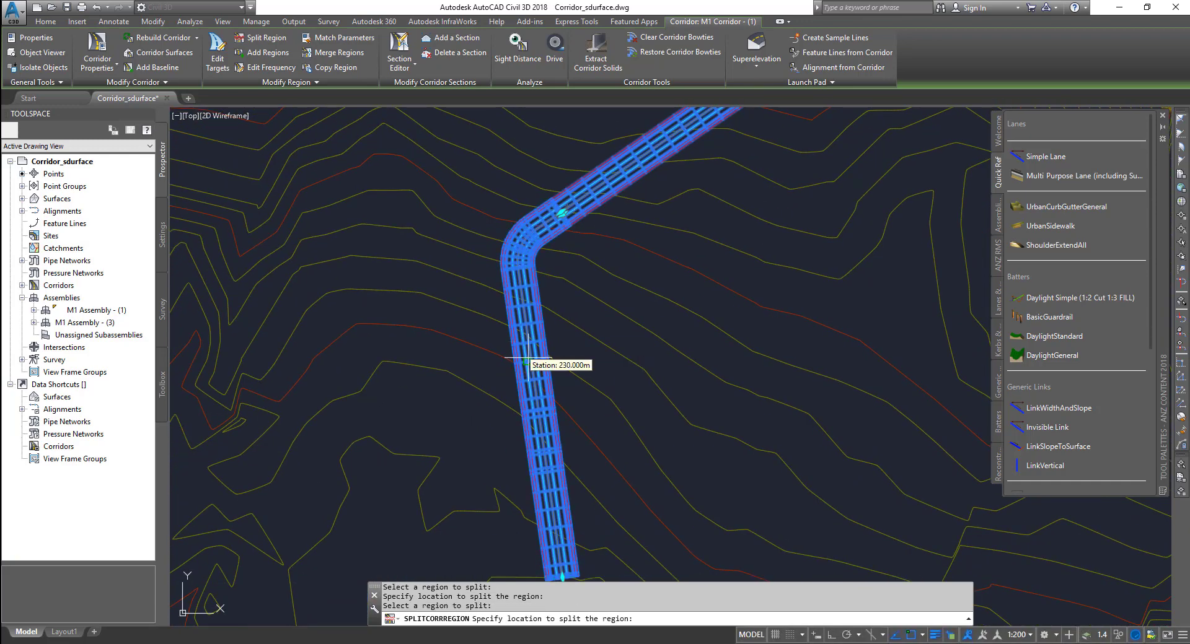
scroll(541, 312, up, 5)
click(515, 288)
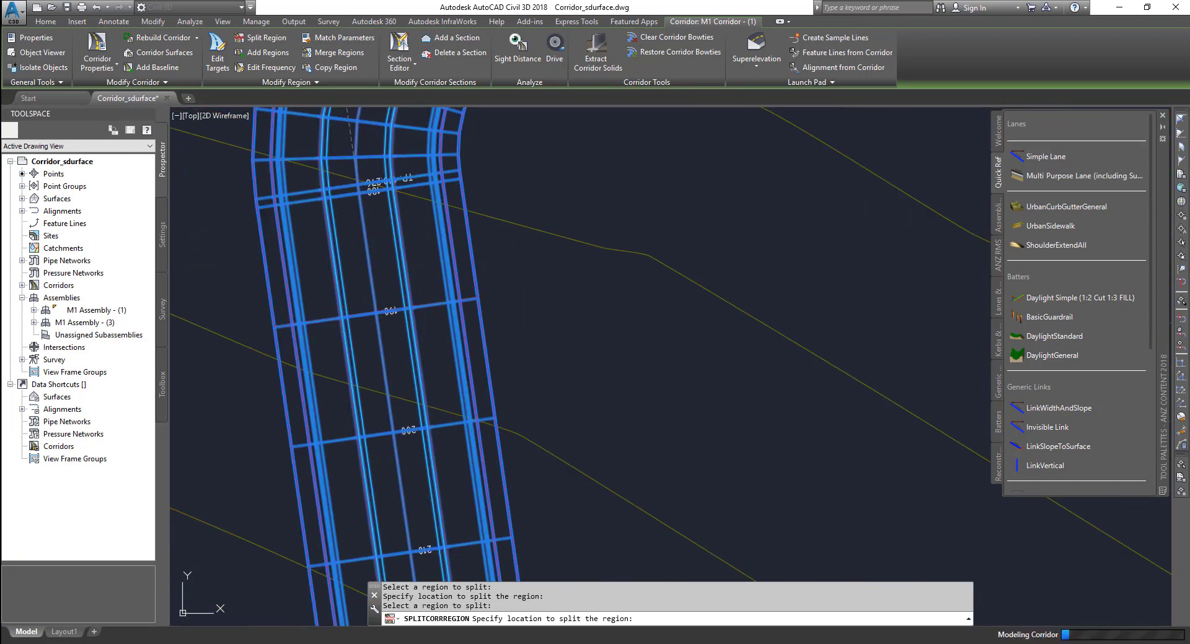
- Merge the bend region into the region of the northeast straight
scroll(619, 450, down, 5)
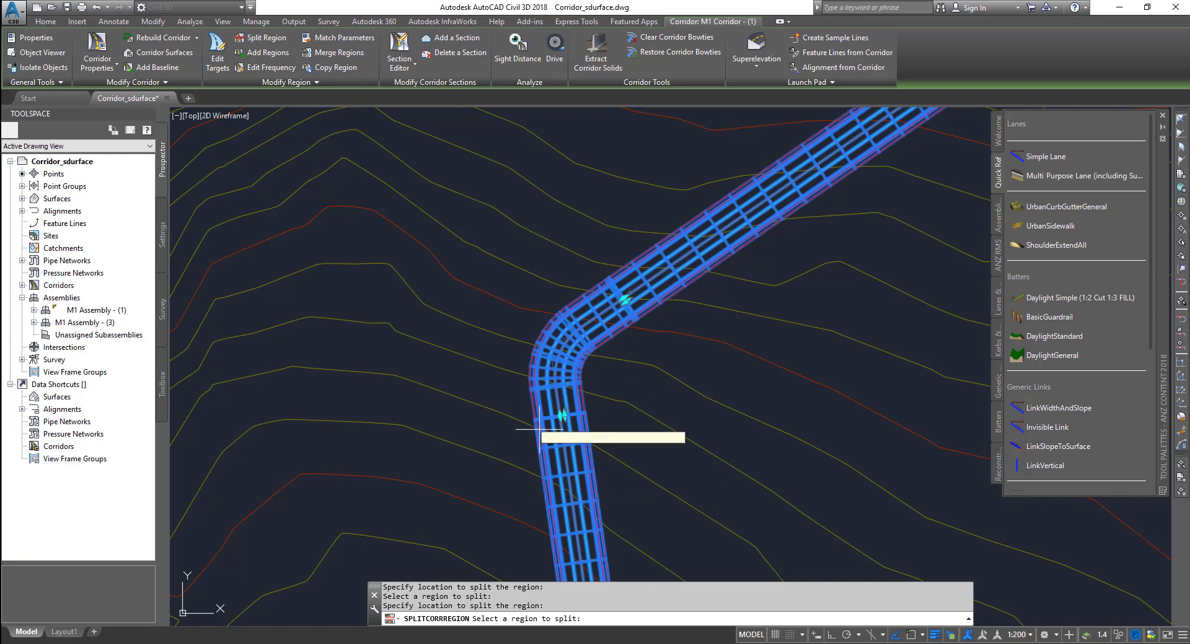
scroll(315, 403, down, 3)
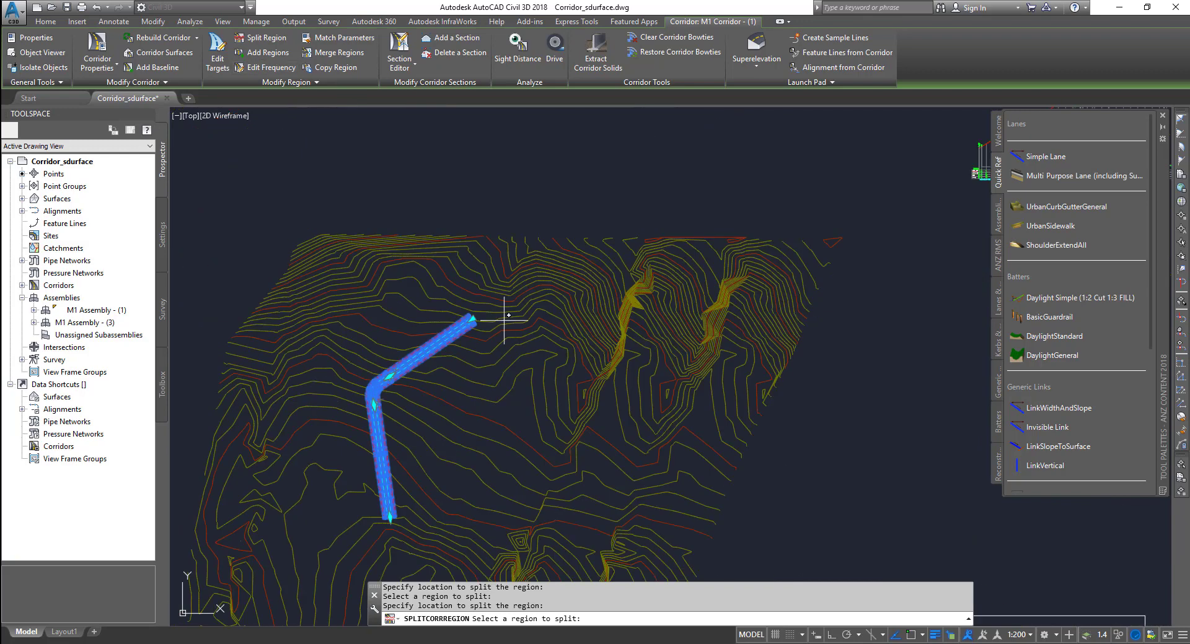
scroll(279, 329, up, 2)
scroll(385, 415, up, 2)
click(347, 61)
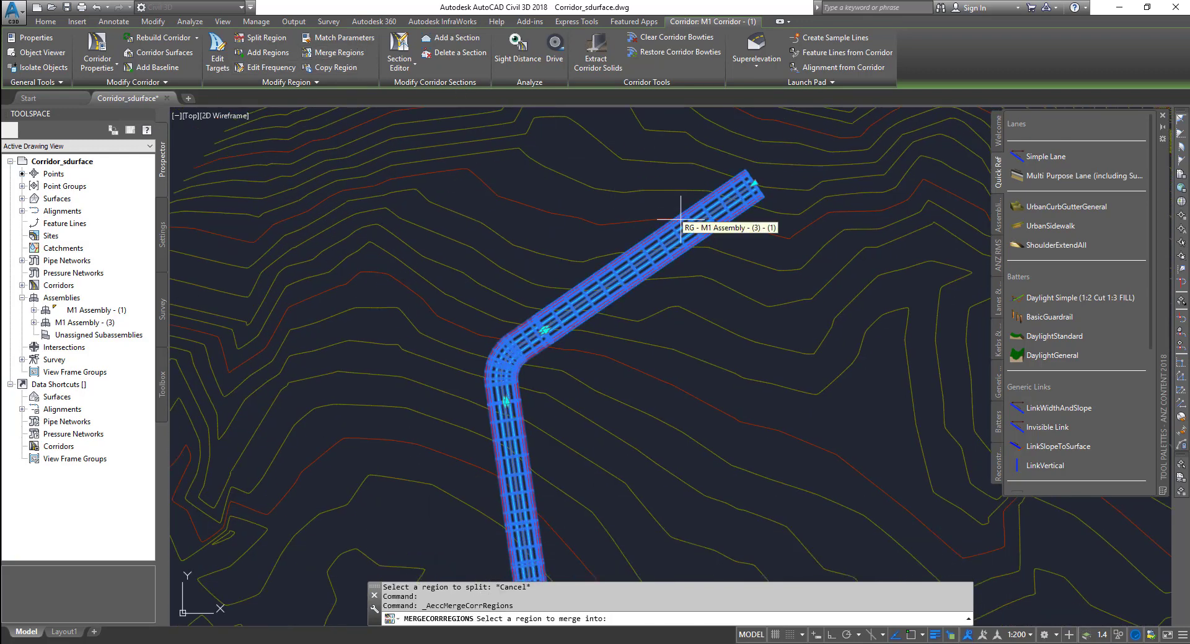
scroll(682, 254, up, 2)
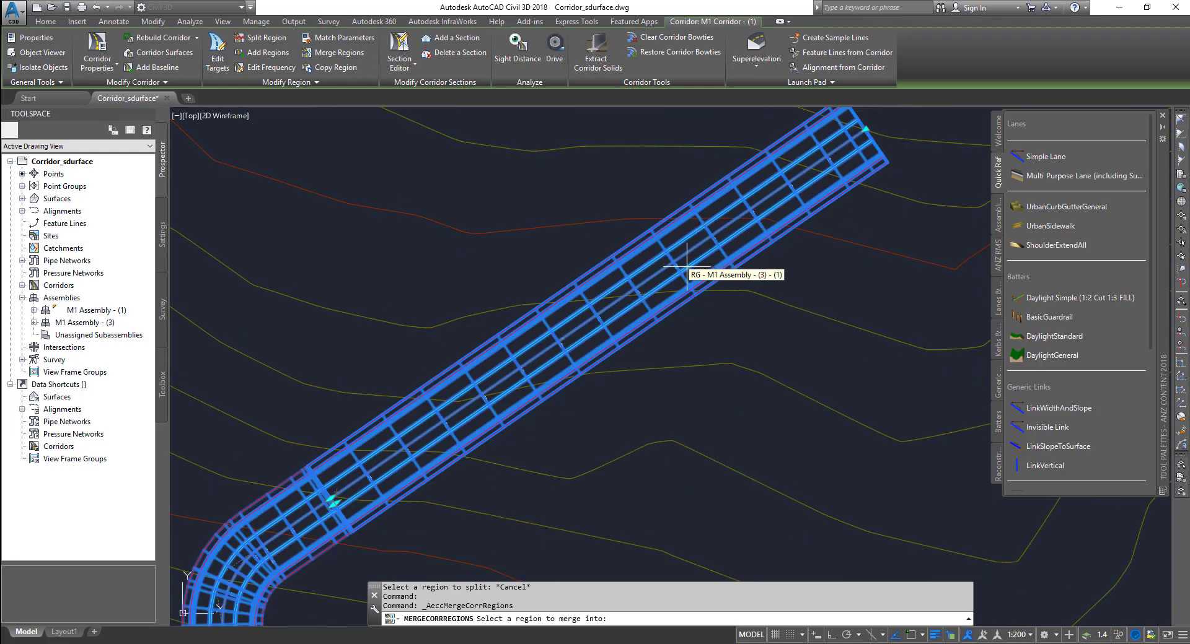
click(303, 521)
key(Return)
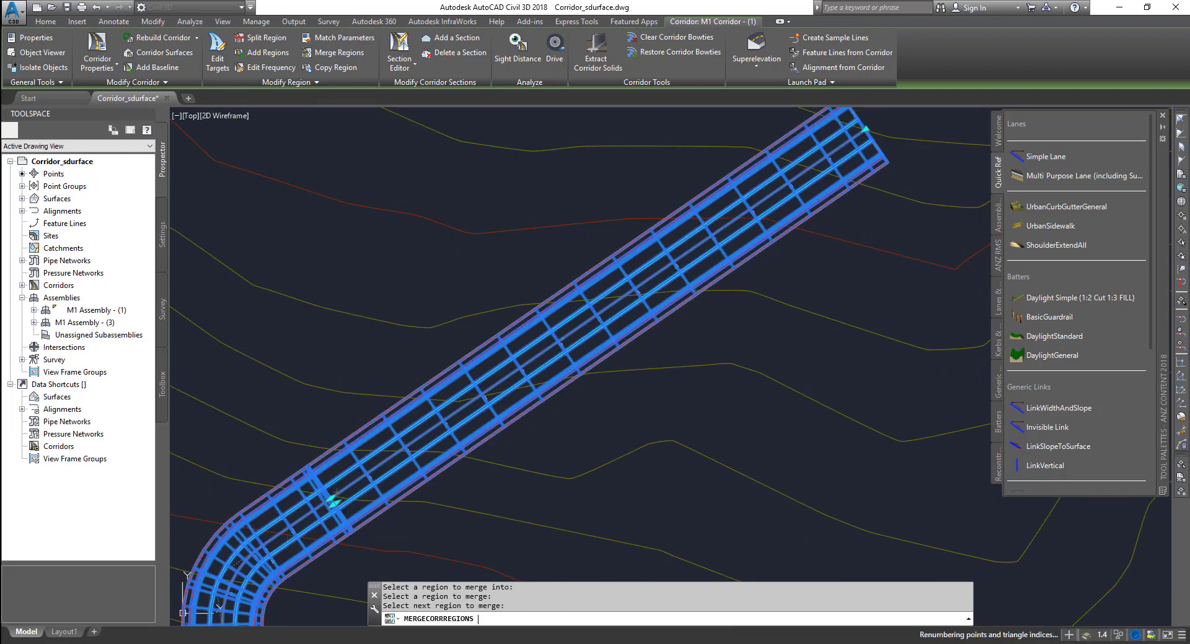
- Split the merged region again before the bend, at about station 130 m on the northeast straight
click(259, 39)
click(579, 319)
middle_drag(340, 505, 495, 384)
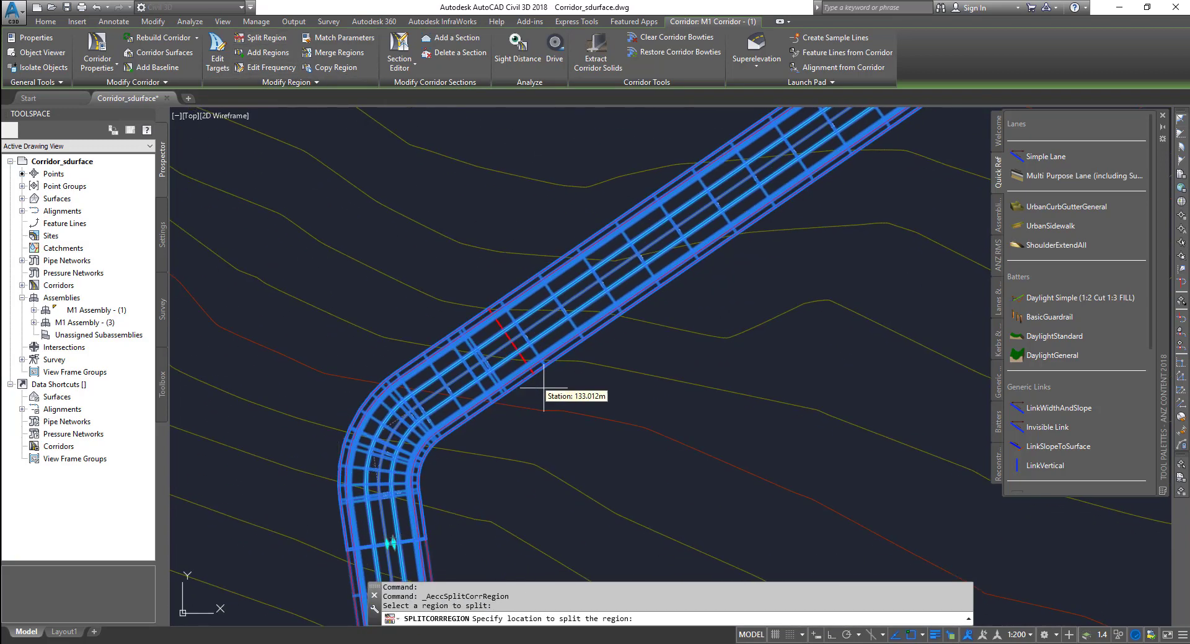
click(552, 387)
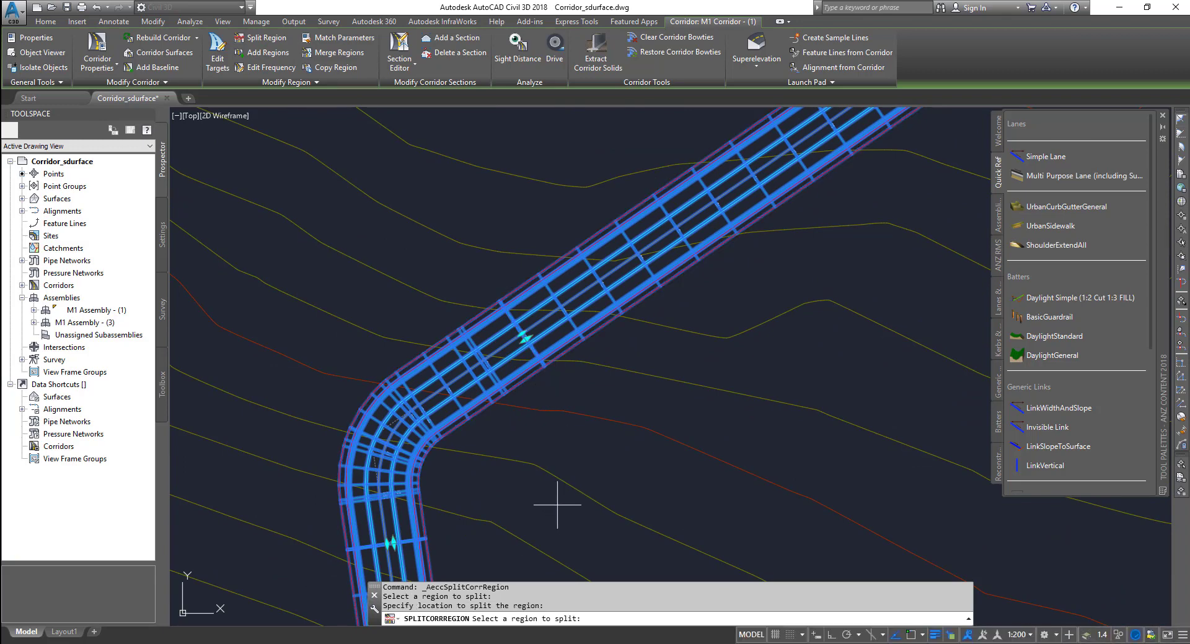
- Open the corridor's properties, select the middle of the three regions, and narrow the dialog to expose the bend in the drawing
scroll(543, 502, down, 3)
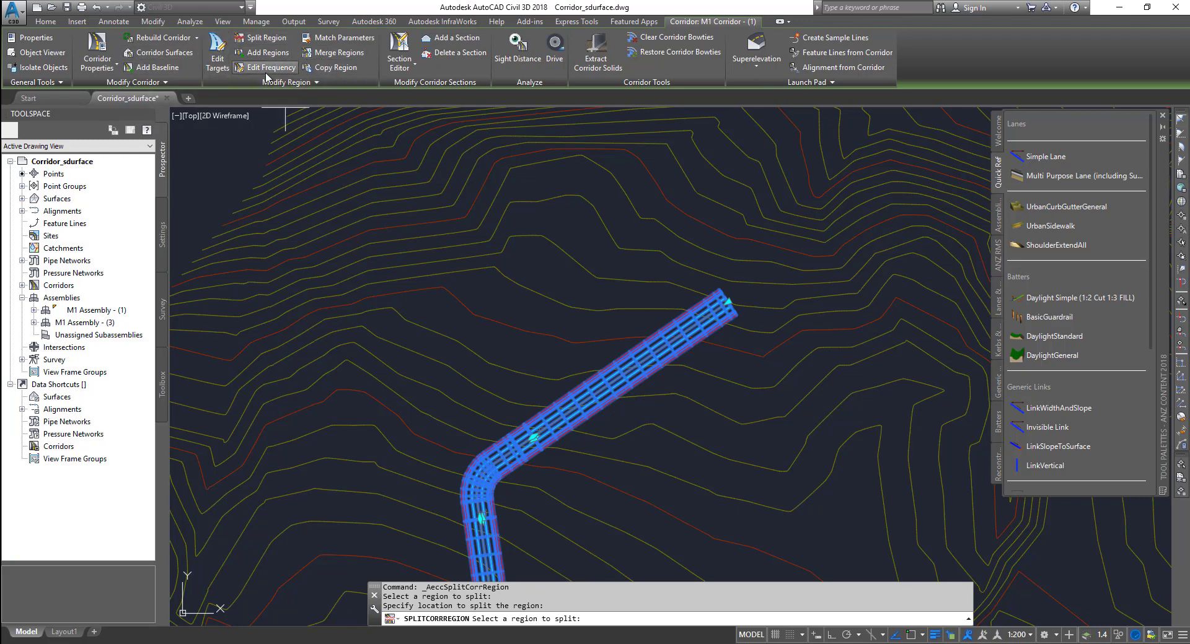
mouse_move(598, 489)
middle_down()
mouse_move(606, 380)
mouse_move(566, 292)
middle_up()
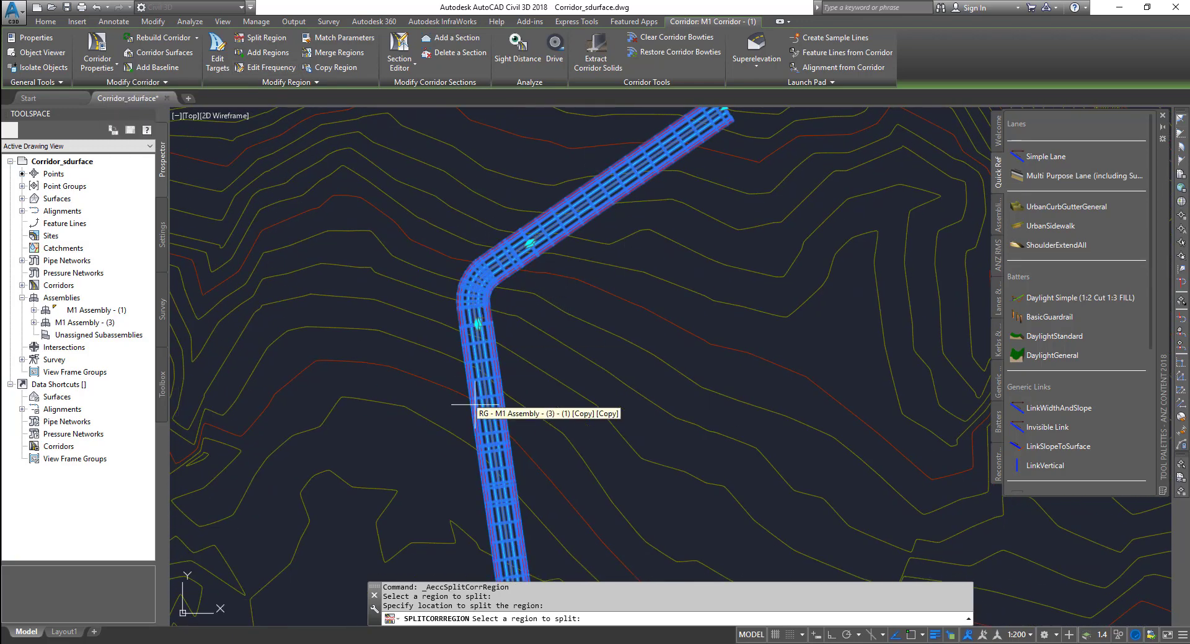
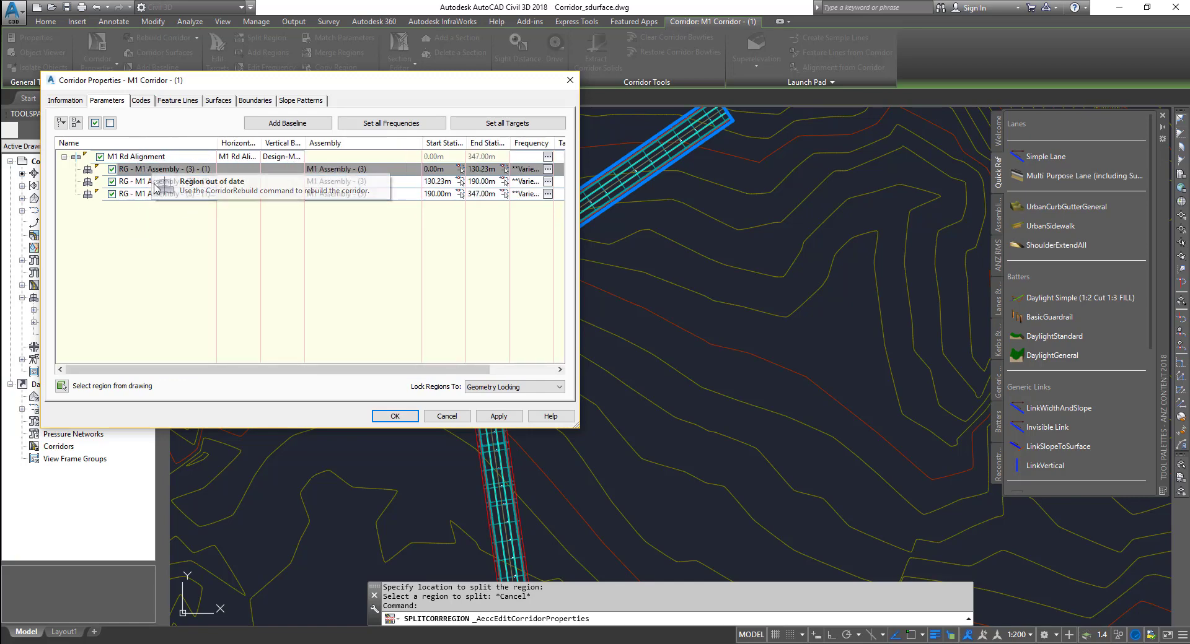
click(164, 183)
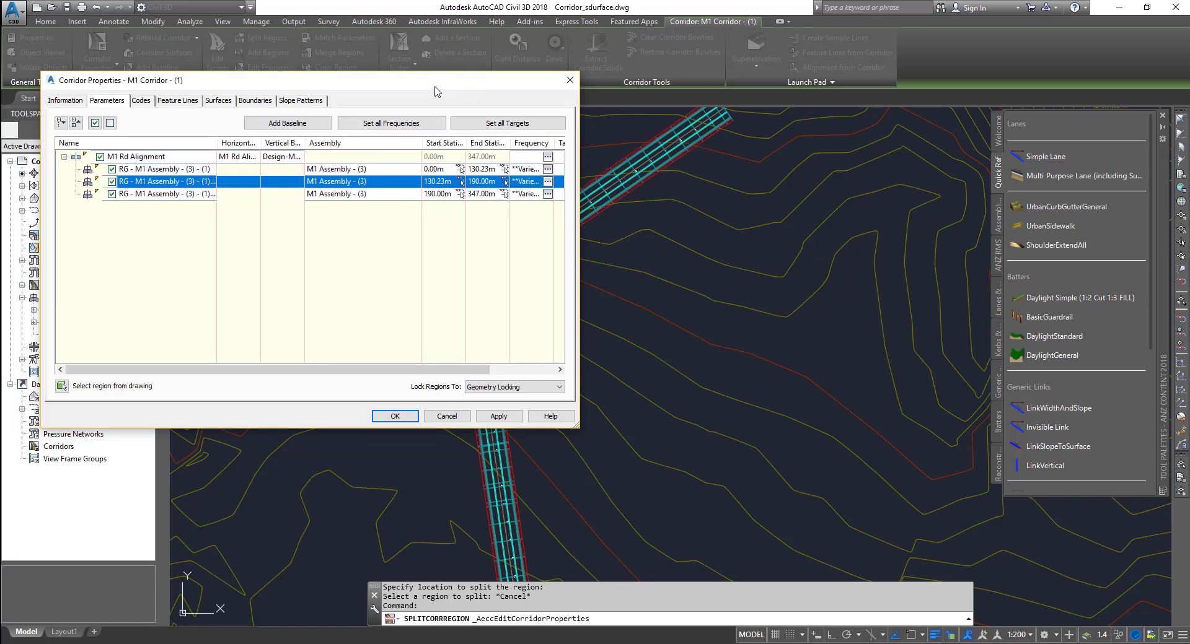
drag(579, 337, 447, 337)
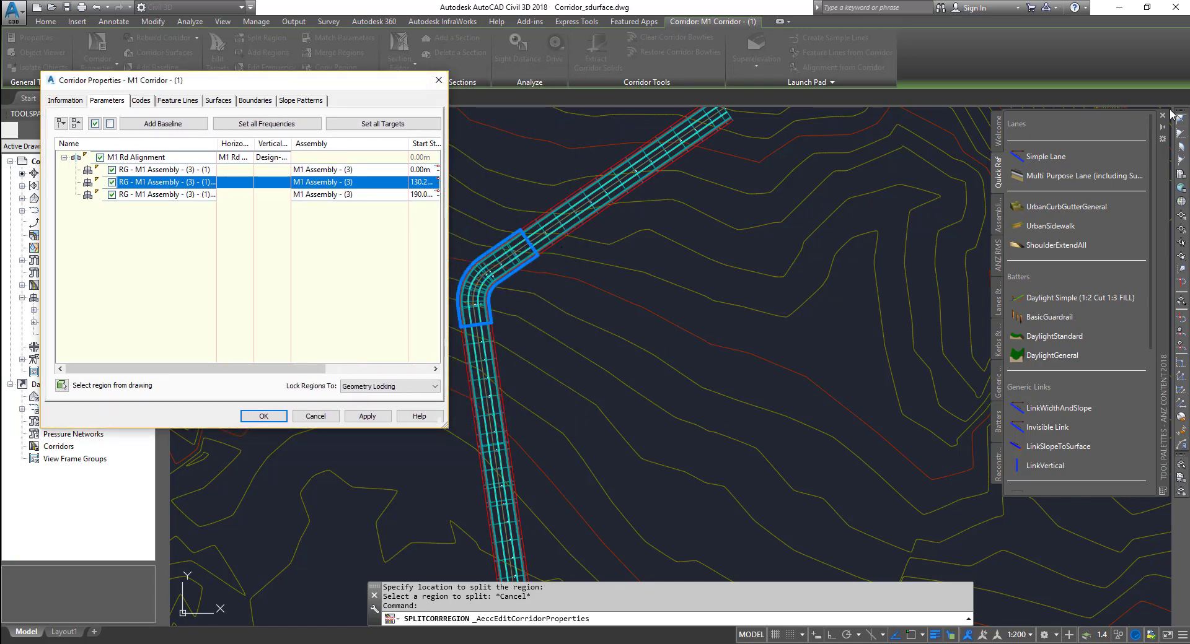
- Close the tool palettes and reopen the corridor's properties in an enlarged dialog that leaves the whole corridor visible
click(438, 80)
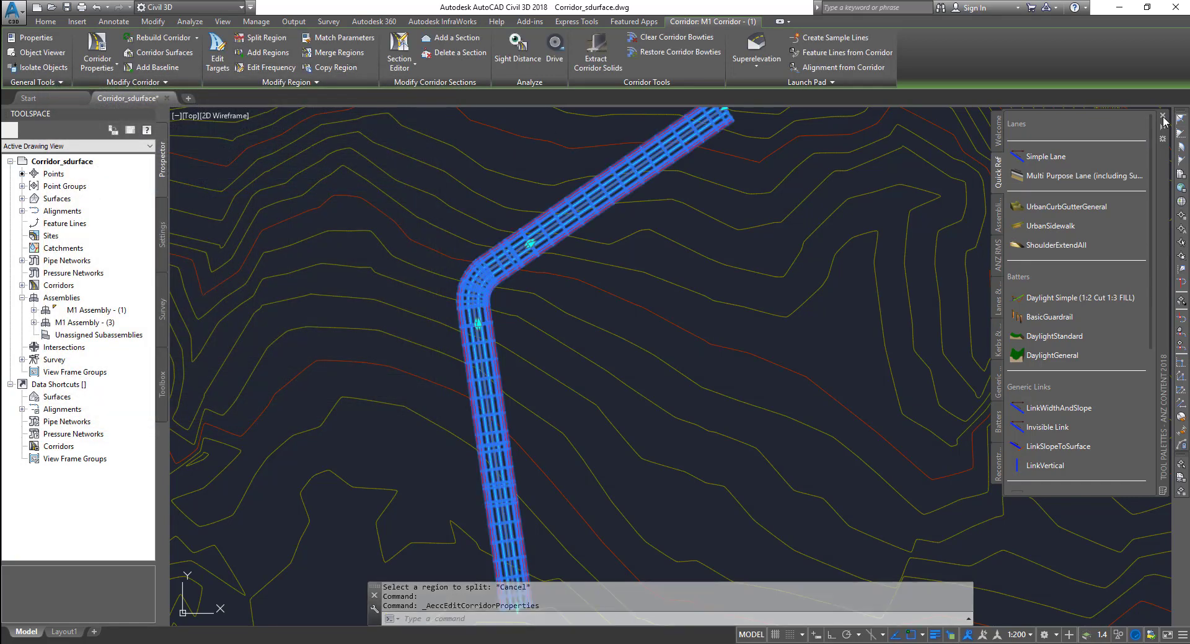
click(1162, 116)
mouse_move(719, 266)
middle_down()
mouse_move(850, 266)
mouse_move(988, 244)
middle_up()
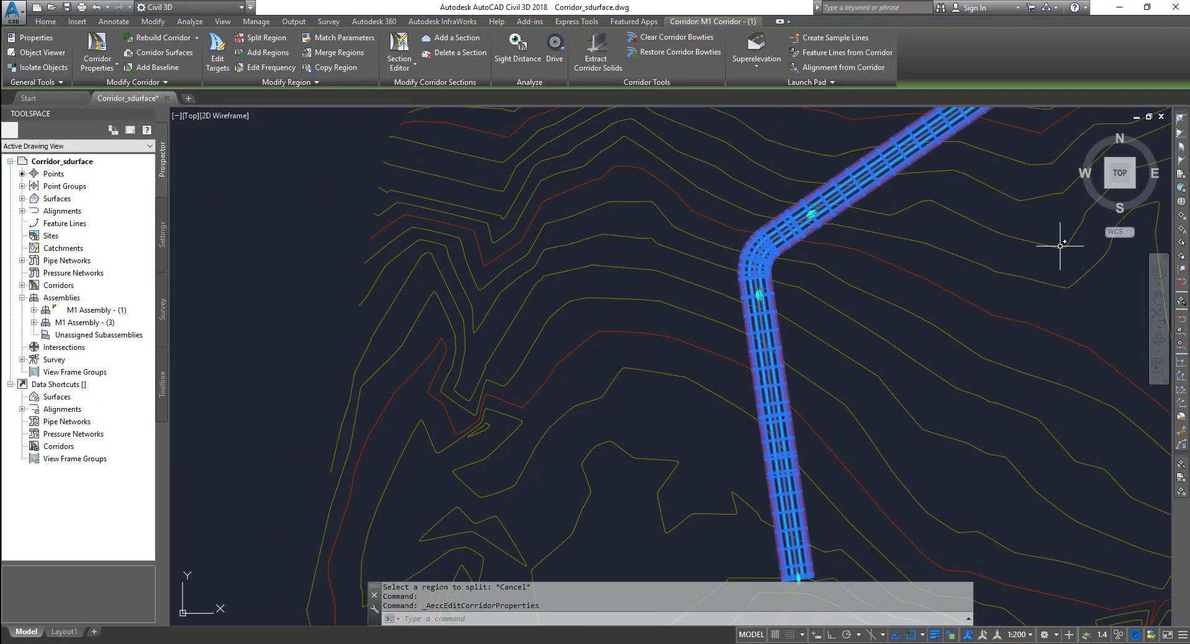
scroll(1059, 246, down, 4)
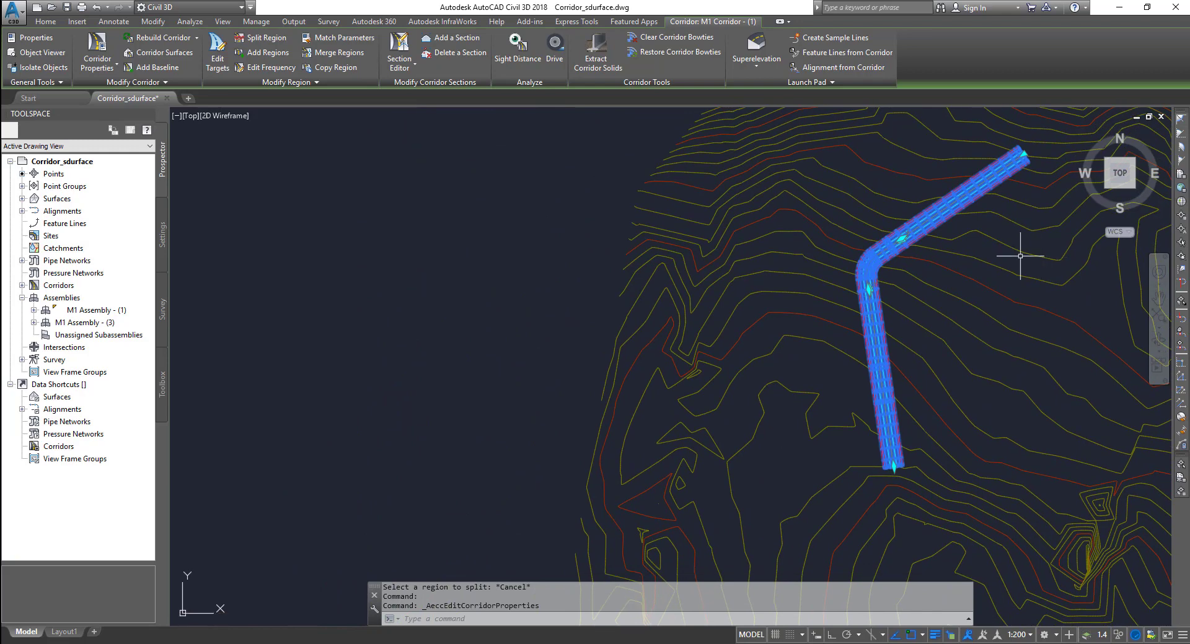
click(96, 50)
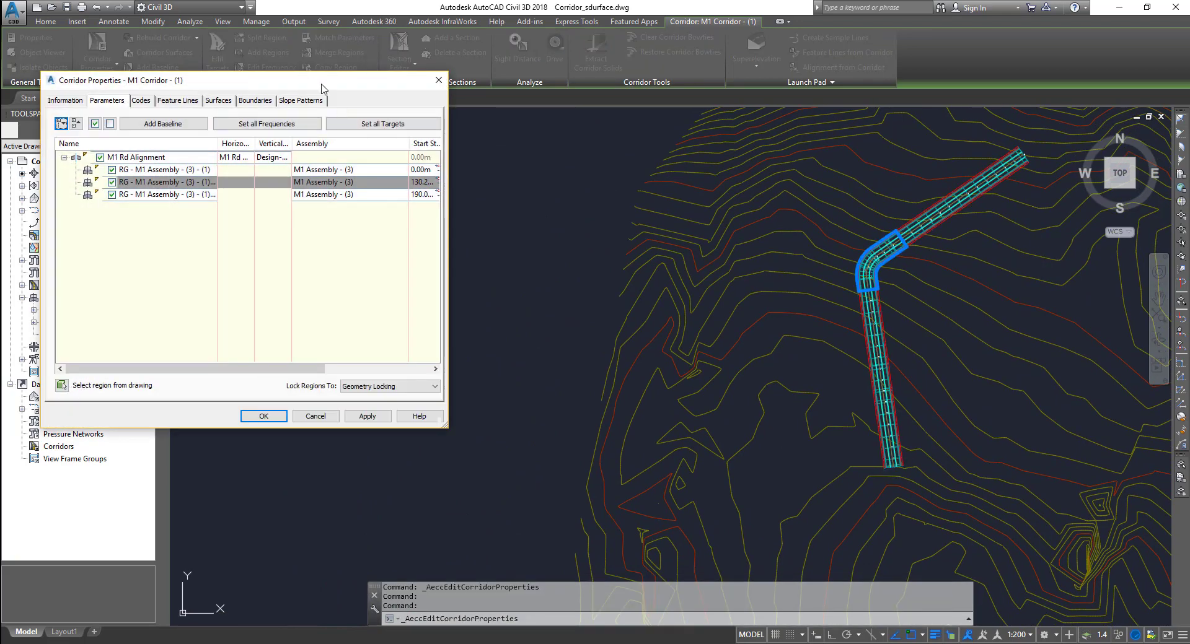
drag(321, 89, 468, 128)
drag(593, 465, 692, 540)
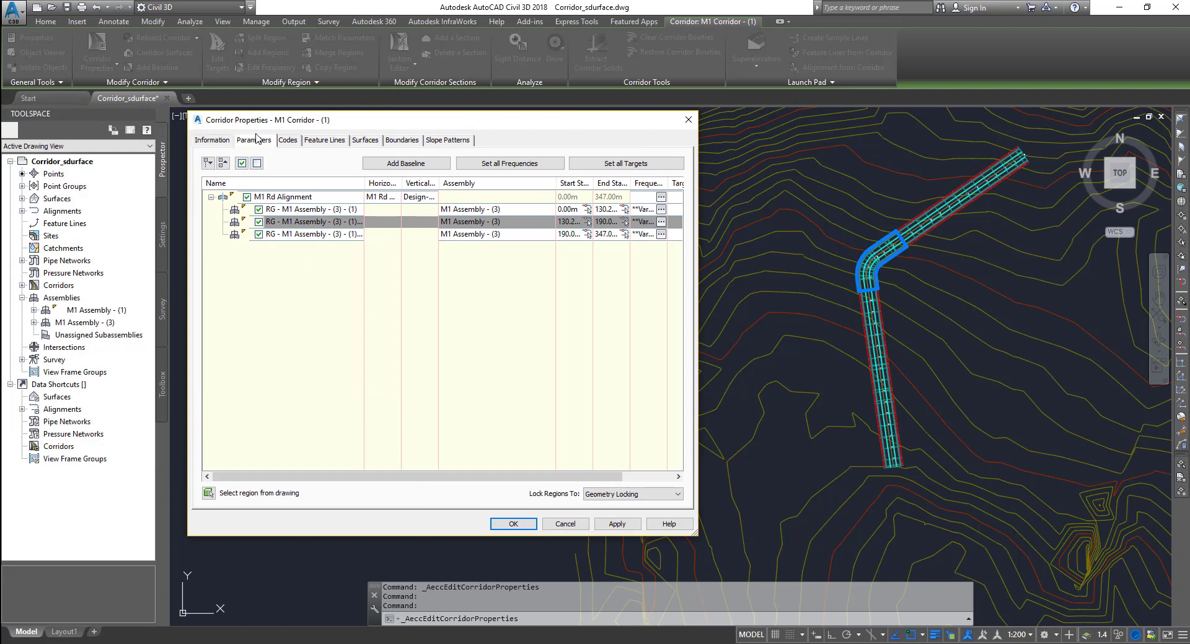
- Highlight each of the three corridor regions in turn to identify its extent in the drawing
click(292, 209)
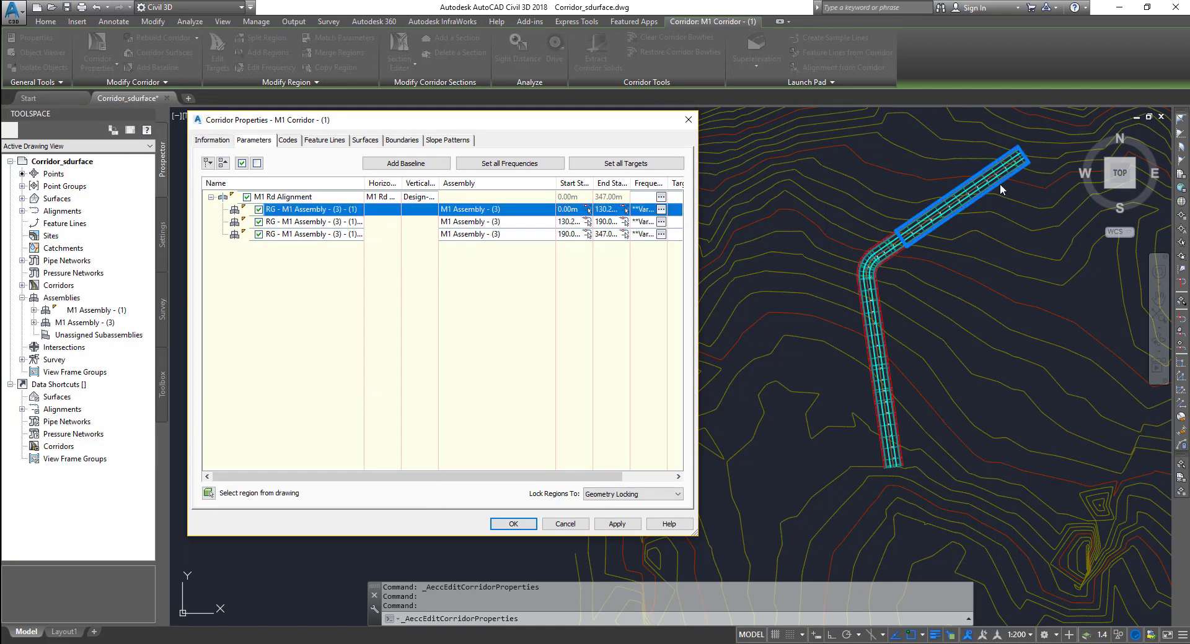
click(319, 222)
click(314, 235)
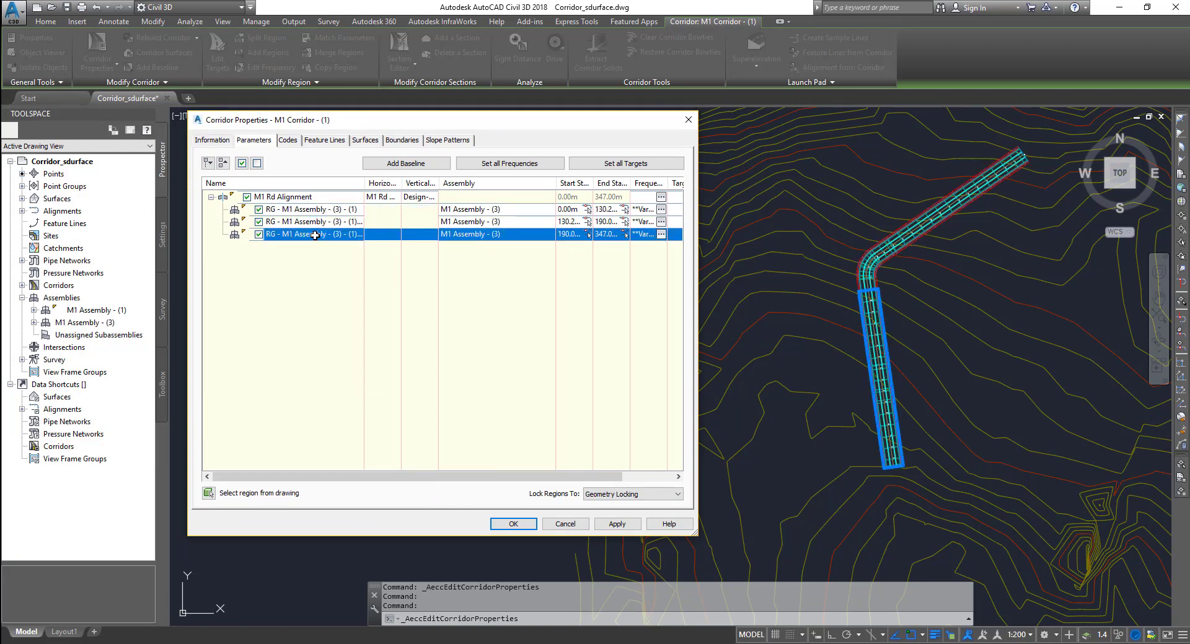
- Open the northeast straight region for editing and compare M1 Assembly - (1) and M1 Assembly - (3) as its assembly choices
click(318, 211)
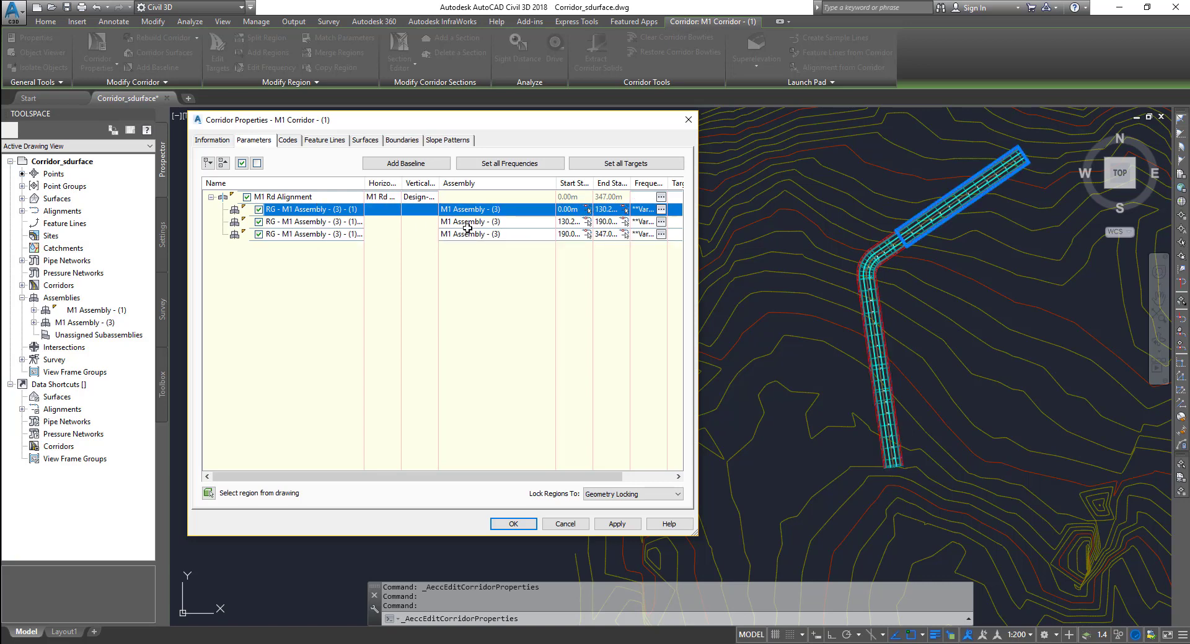
click(499, 210)
click(733, 278)
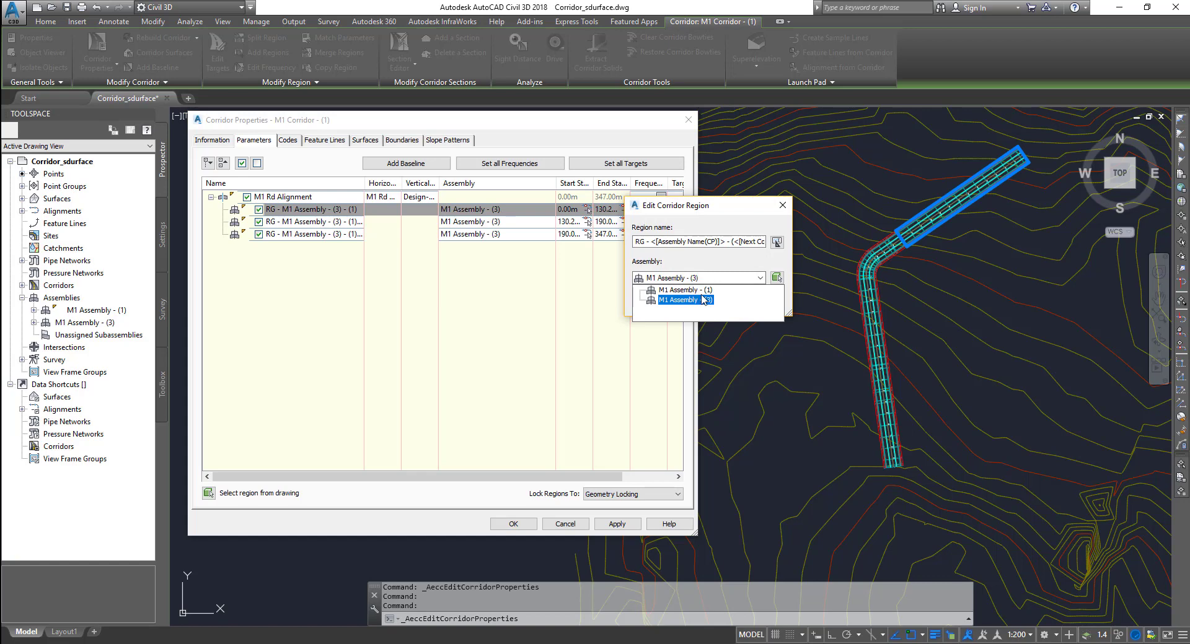
key(Up)
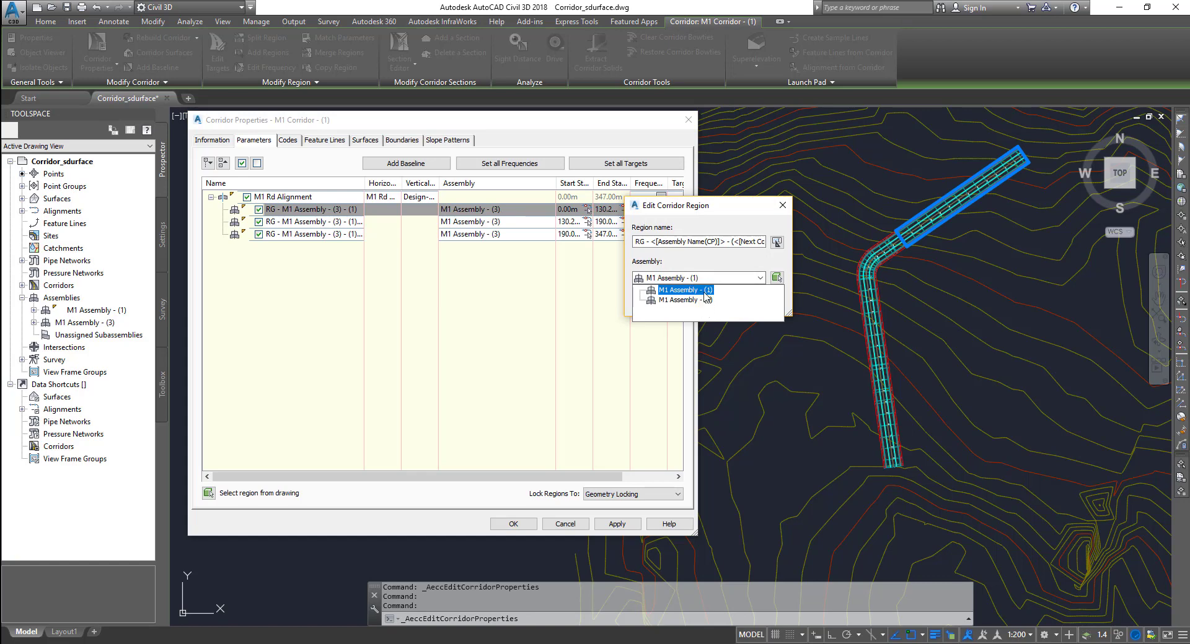
key(Down)
key(Return)
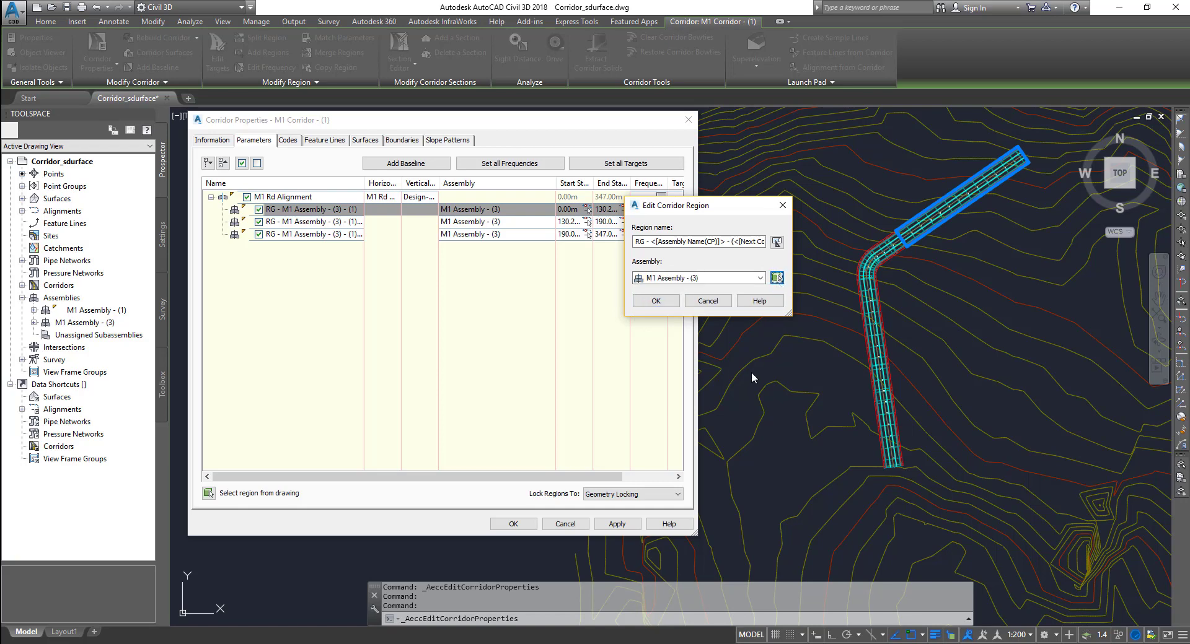
- Pick M1 Assembly - (1) from the drawing for the northeast straight region, accept it and rebuild the corridor
key(Return)
key(Return)
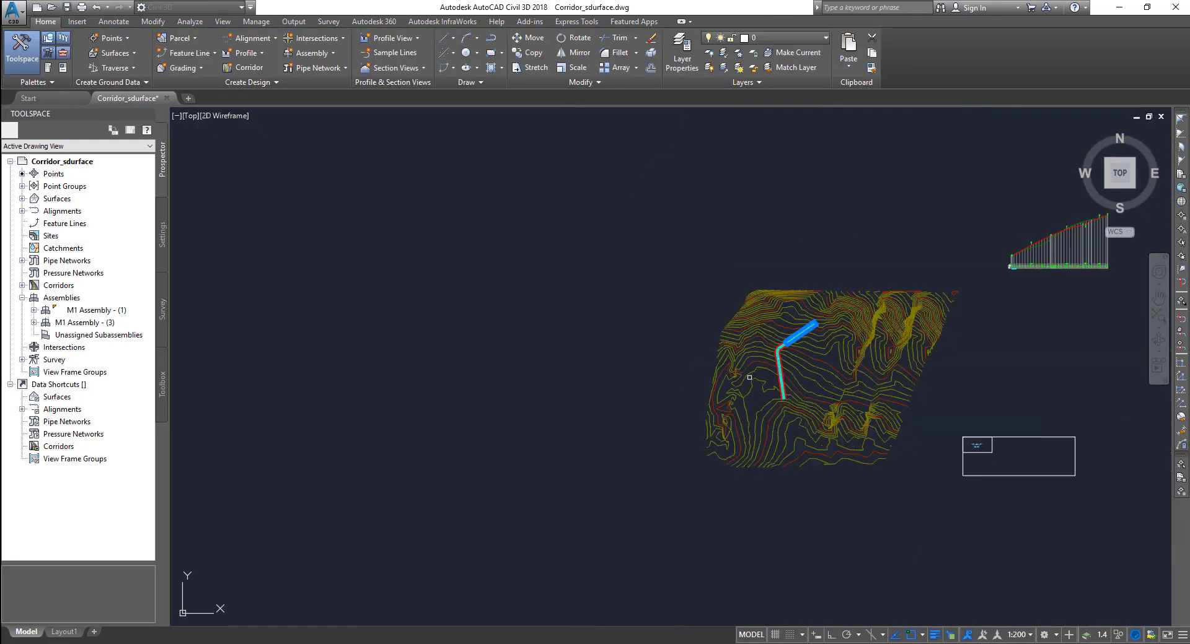
scroll(882, 398, up, 15)
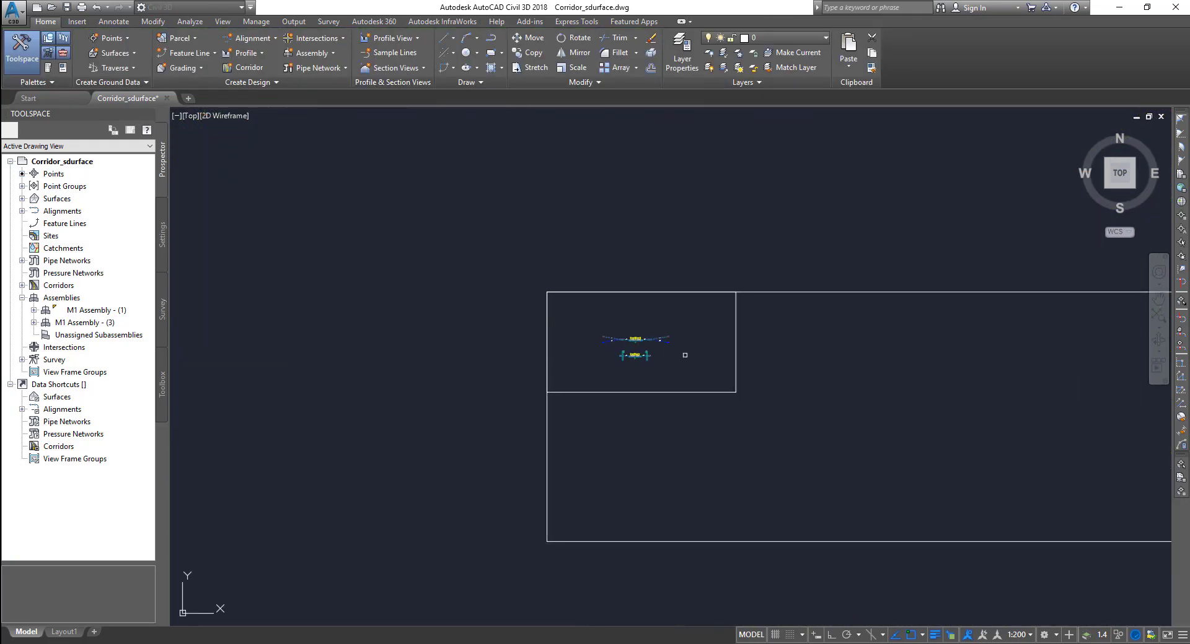
scroll(570, 367, up, 8)
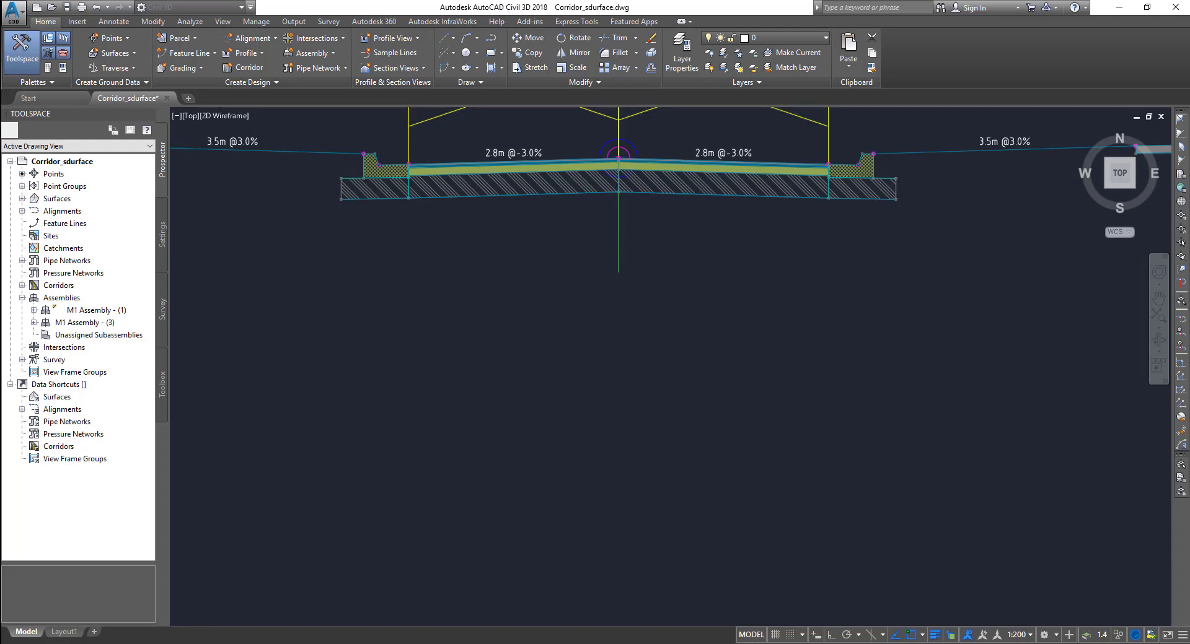
scroll(653, 326, down, 8)
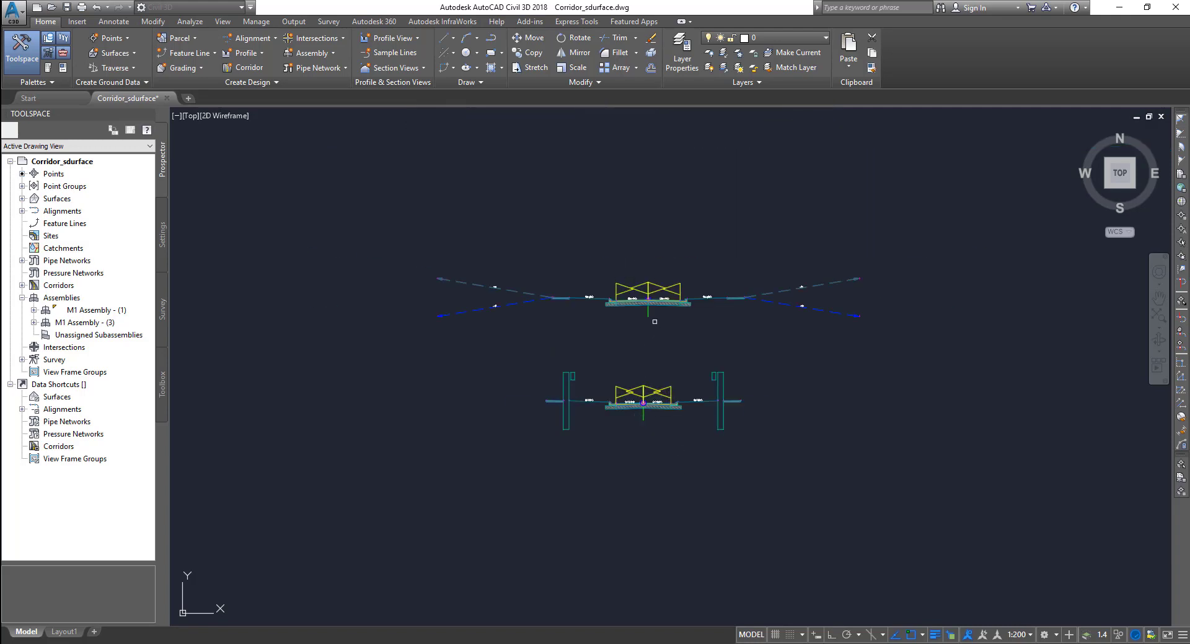
scroll(647, 314, up, 8)
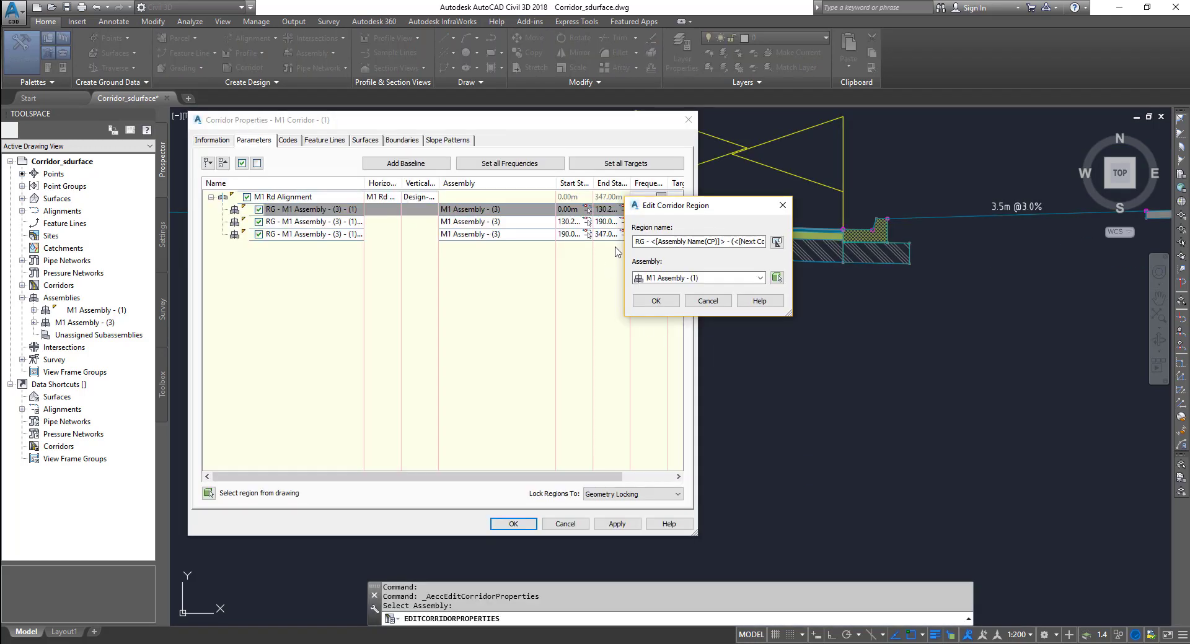
click(658, 301)
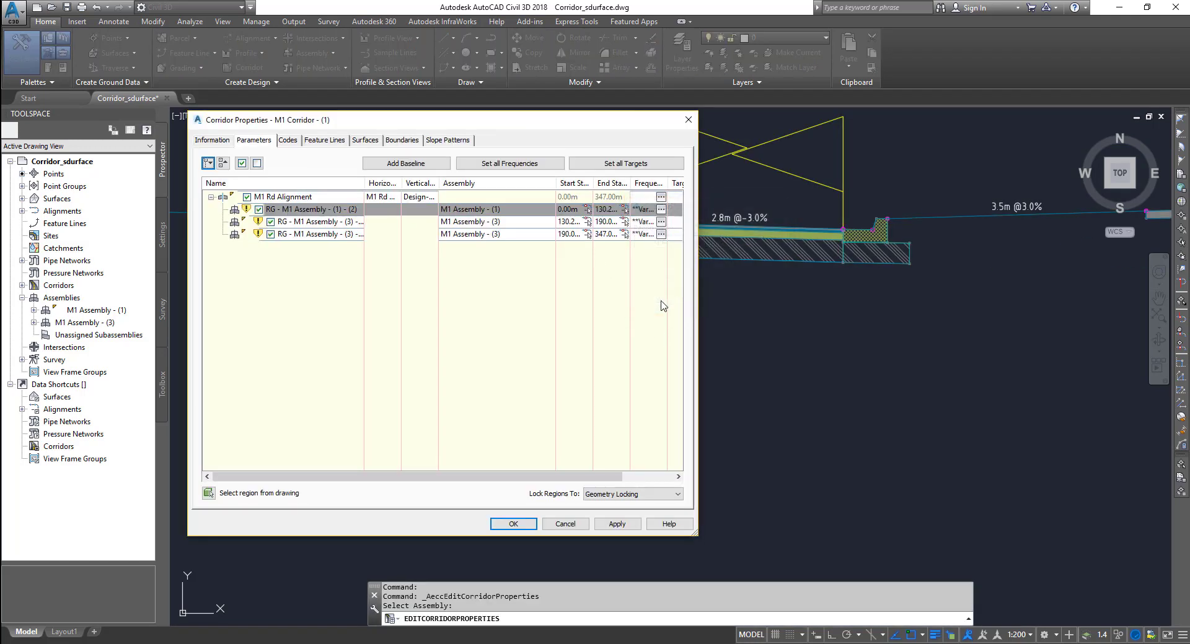
click(513, 525)
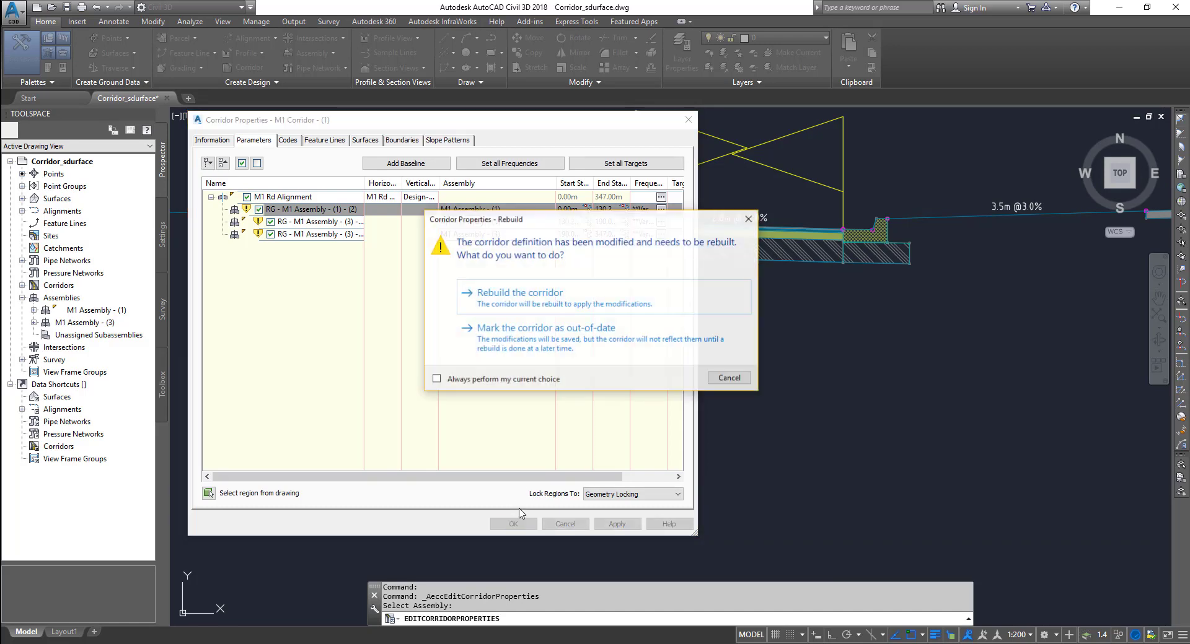
click(560, 319)
- Examine the rebuilt corridor in plan along the northeast straight and around the bend
scroll(571, 388, down, 6)
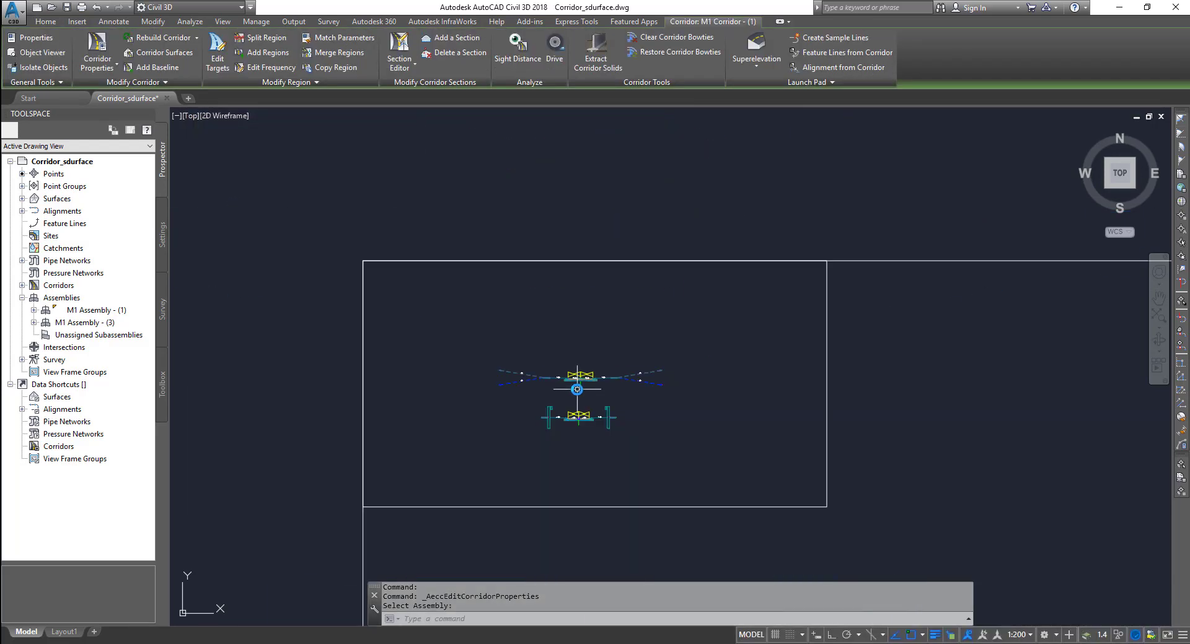
middle_drag(571, 388, 663, 388)
scroll(663, 388, down, 5)
scroll(563, 321, up, 6)
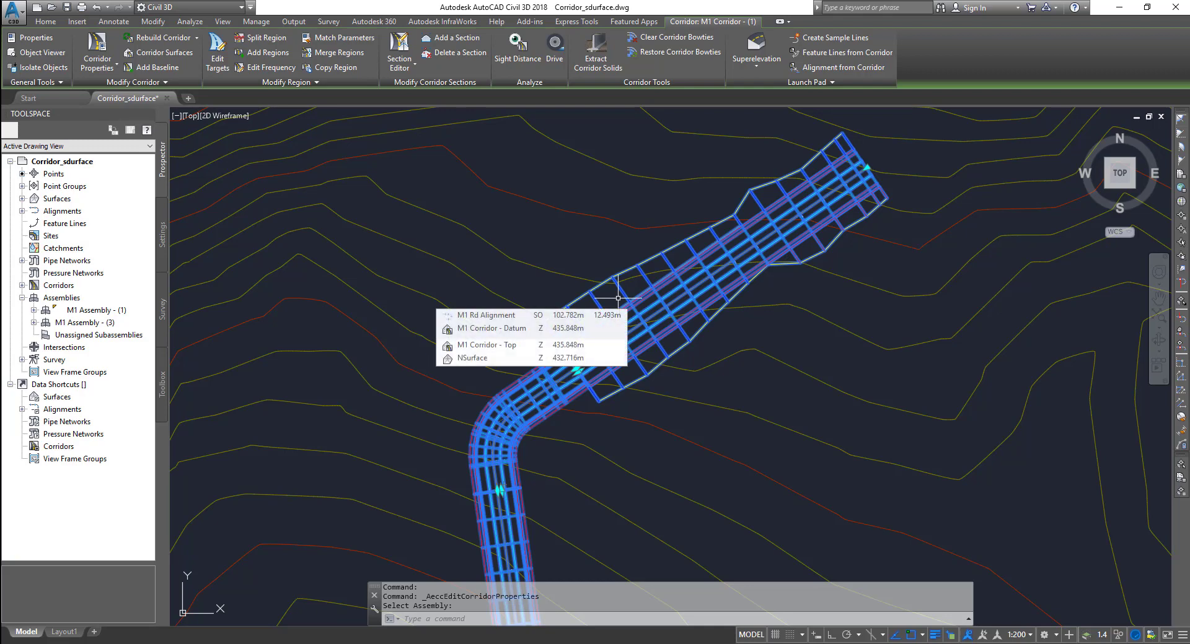
middle_drag(532, 391, 517, 279)
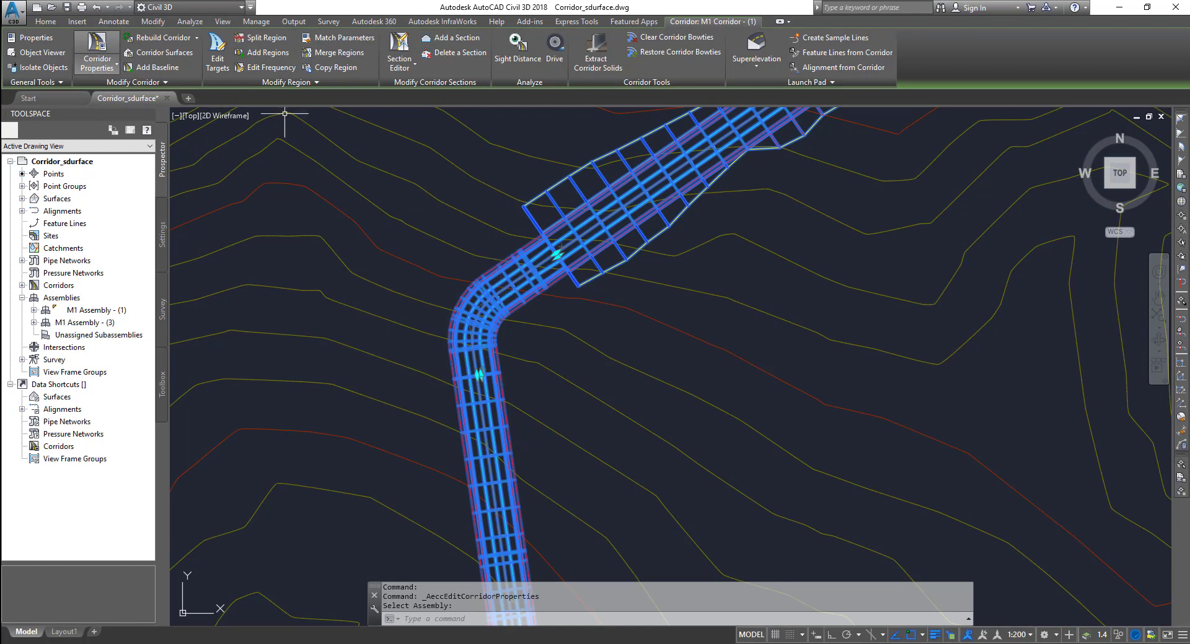
- Assign M1 Assembly - (1) to the southern straight's region in the corridor properties and rebuild the corridor
scroll(863, 300, down, 5)
click(114, 60)
click(293, 237)
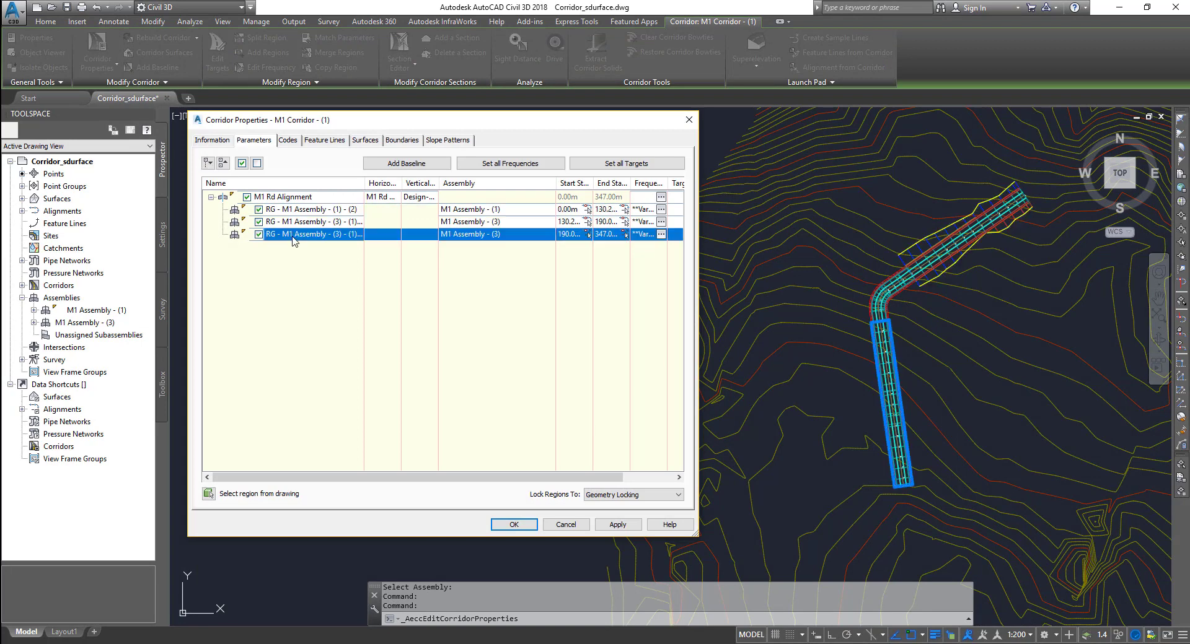
click(505, 240)
click(673, 278)
click(675, 297)
click(656, 301)
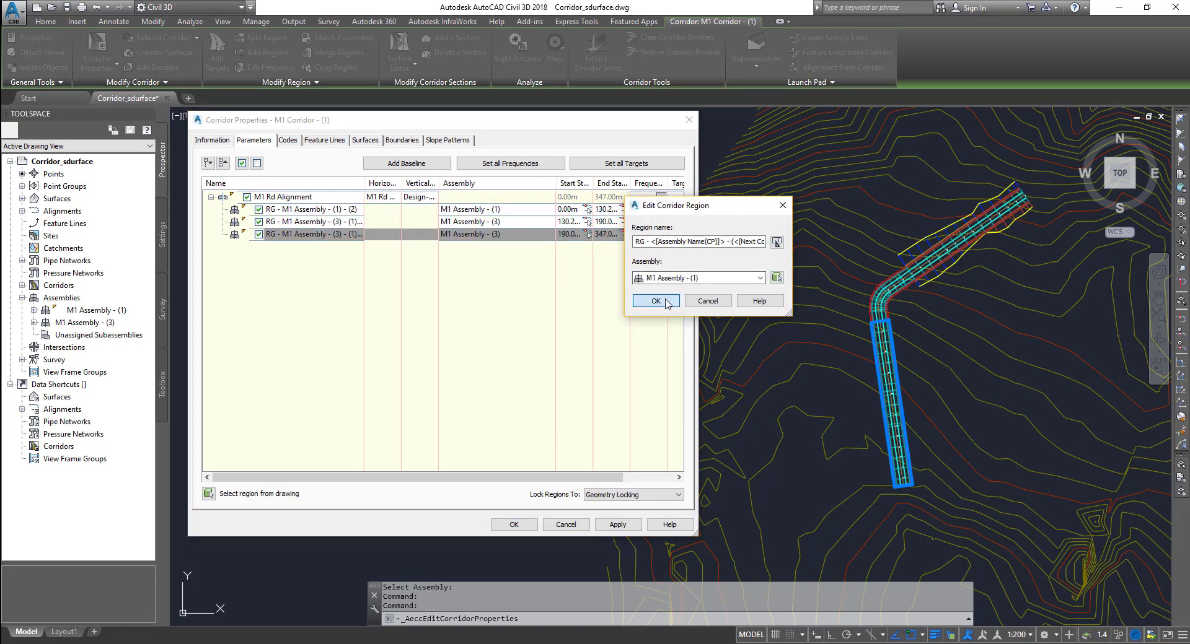
click(616, 524)
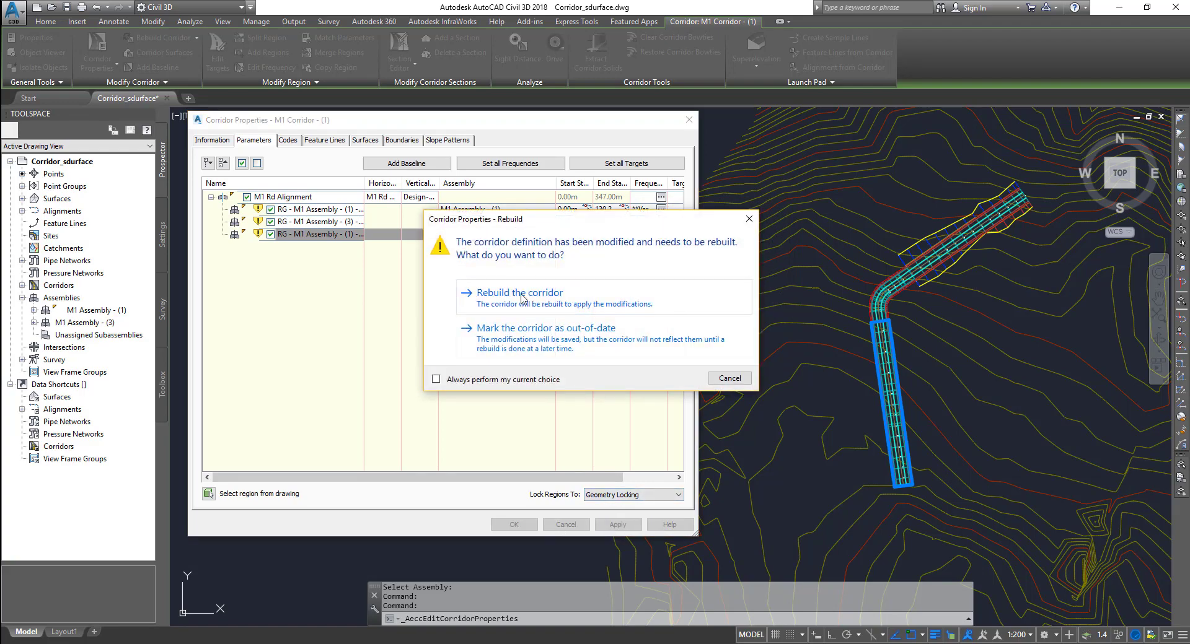
click(519, 293)
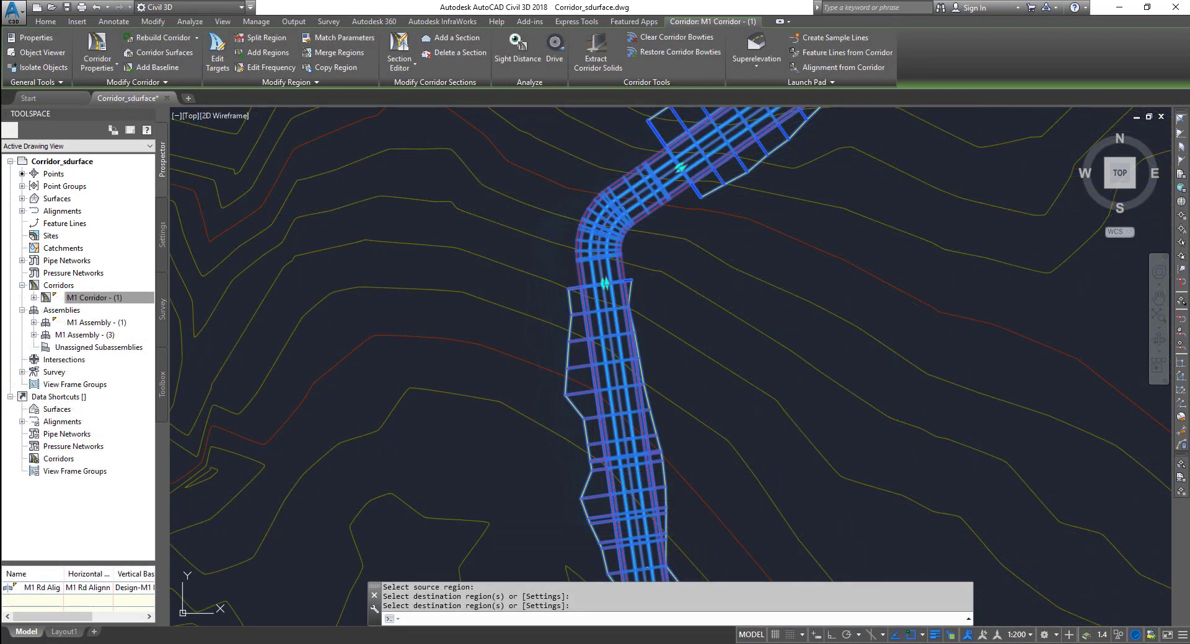
- Show the corridor in the Object Viewer and orbit it to an oblique 3D view
scroll(471, 251, down, 3)
right_click(568, 218)
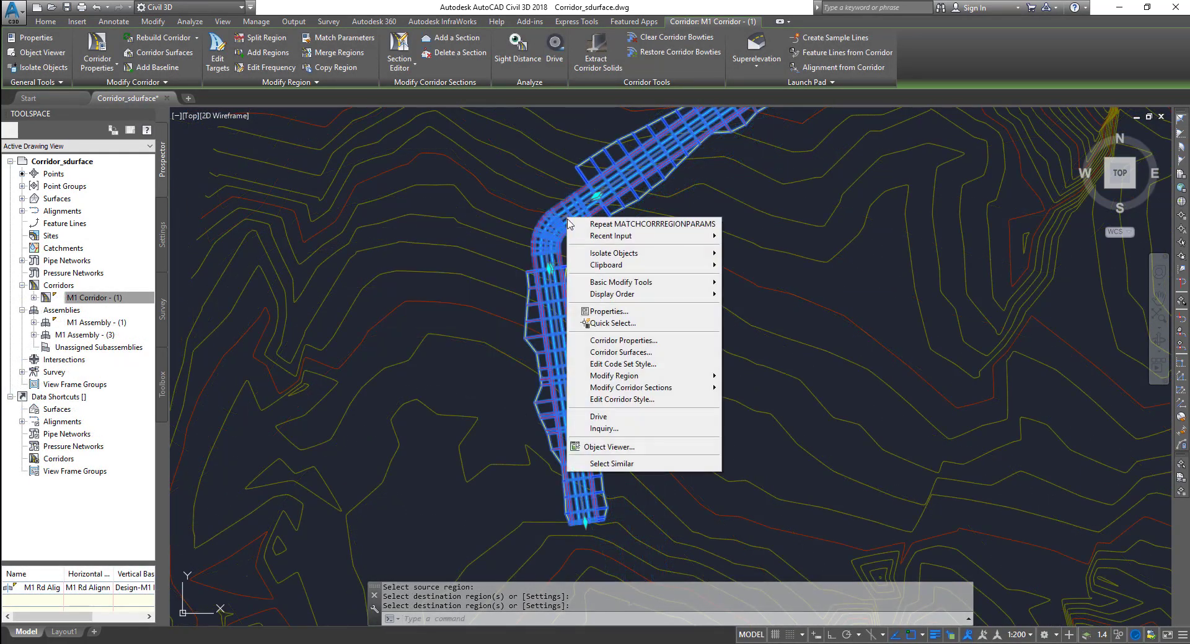
click(606, 448)
drag(647, 329, 602, 296)
scroll(601, 296, up, 3)
right_click(710, 279)
click(680, 287)
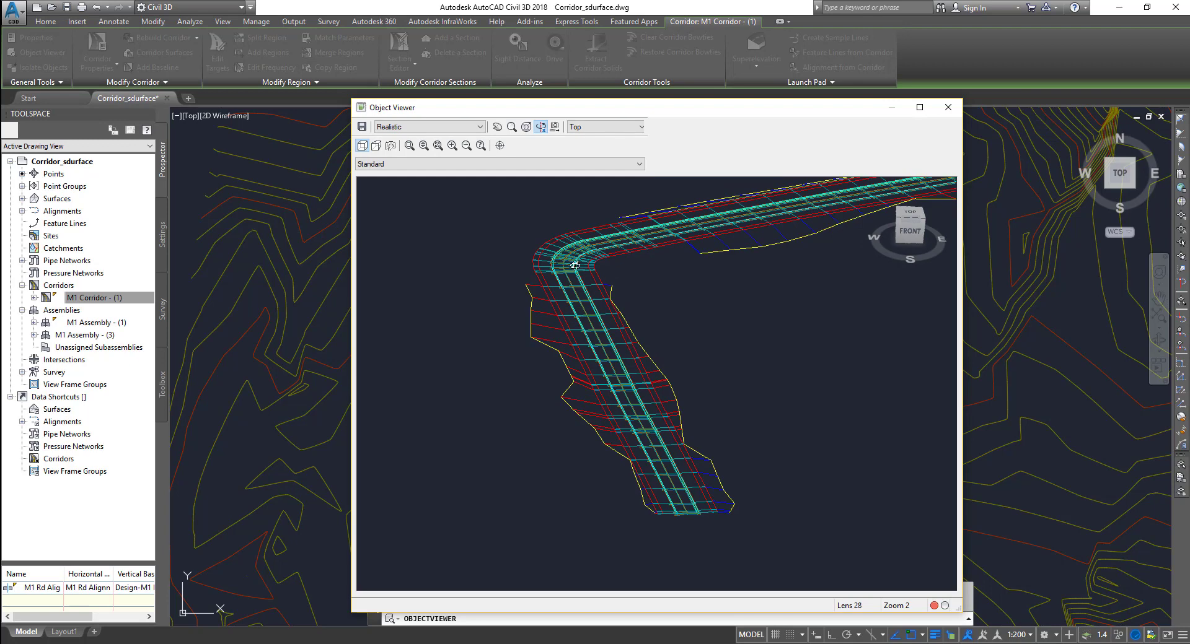
- Inspect the corridor's bend up close in 3D, then close the Object Viewer
scroll(574, 269, up, 10)
drag(746, 415, 755, 417)
scroll(583, 405, down, 3)
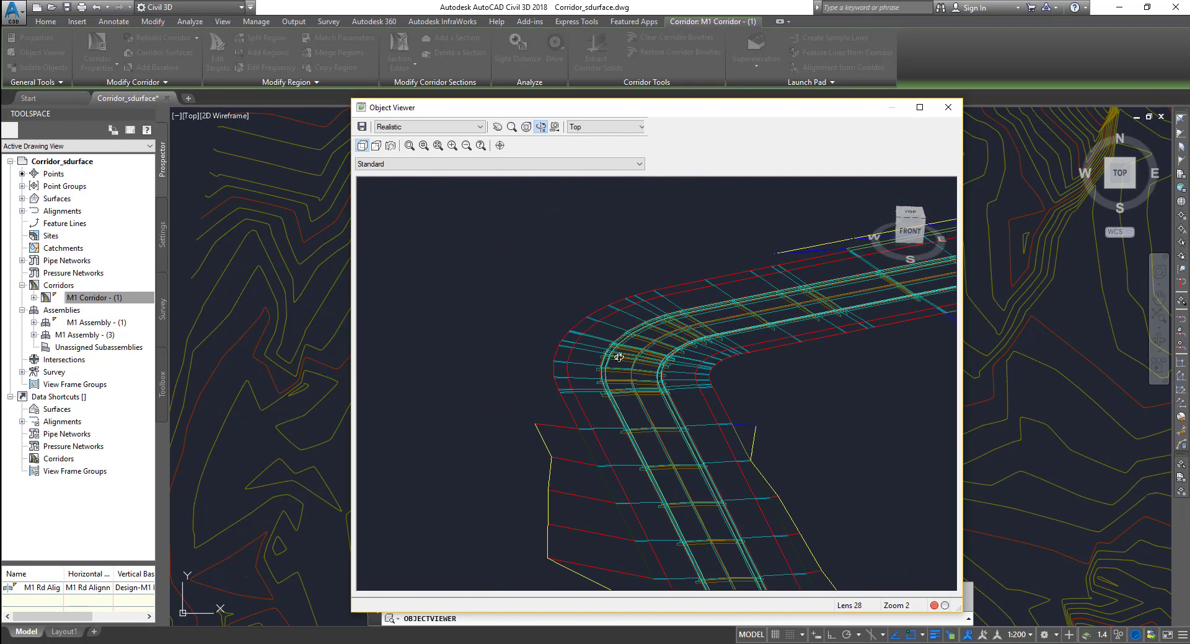
scroll(568, 382, up, 5)
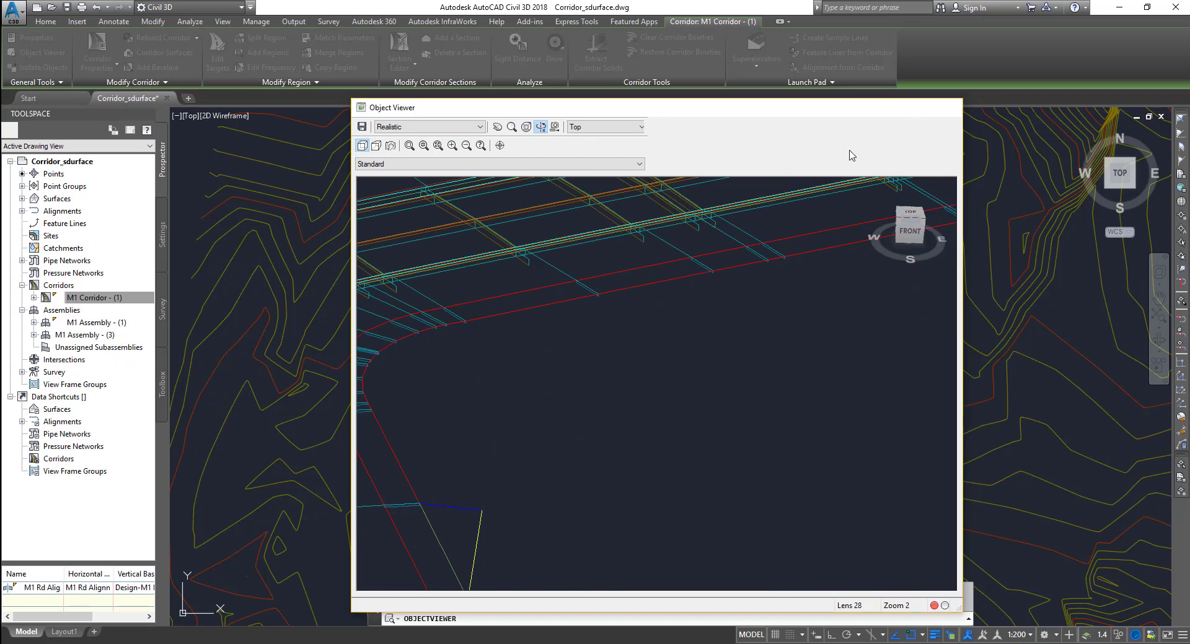
click(946, 108)
- Assign M1 Assembly - (3) to the middle region around the bend, apply the change and rebuild the corridor
scroll(582, 313, up, 3)
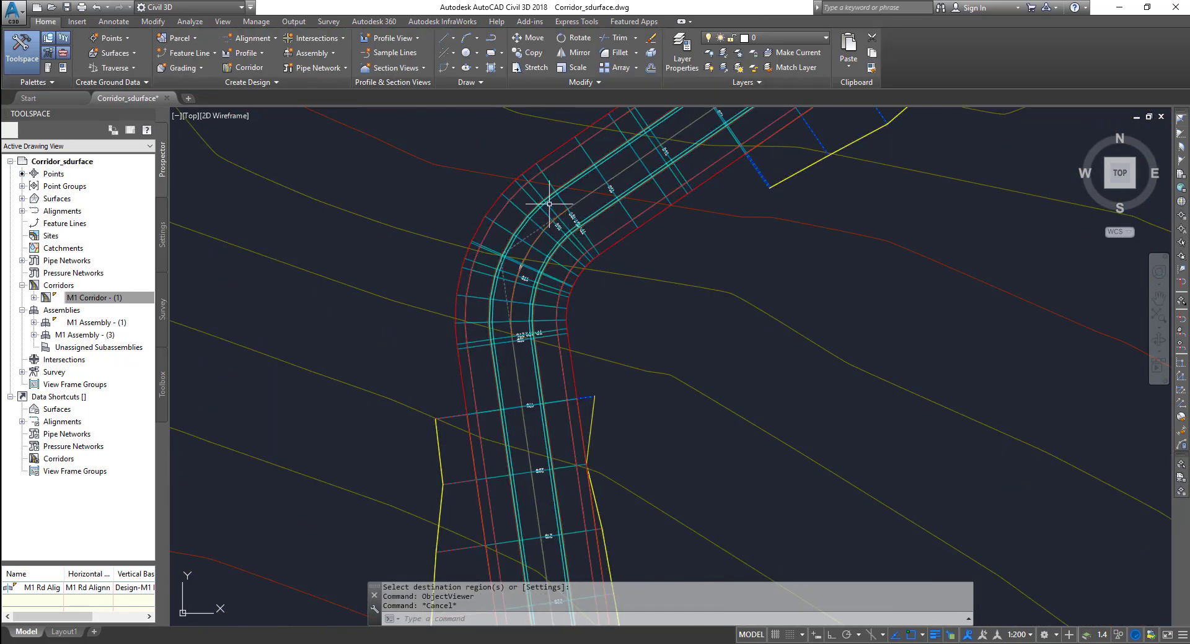
click(549, 207)
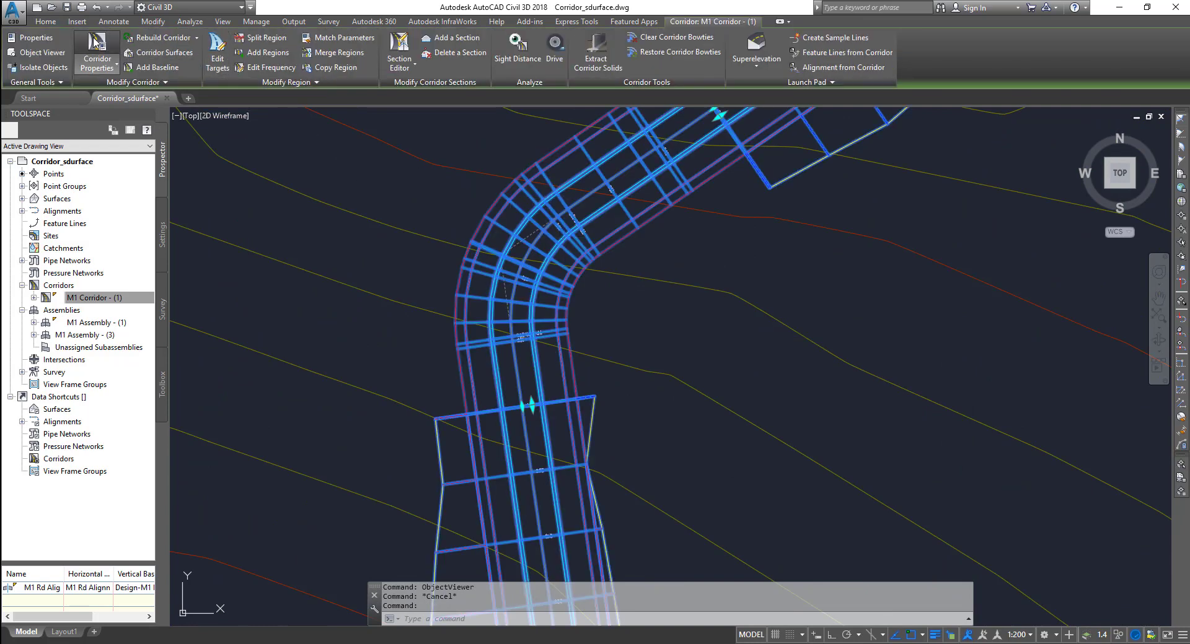
click(96, 44)
double_click(350, 220)
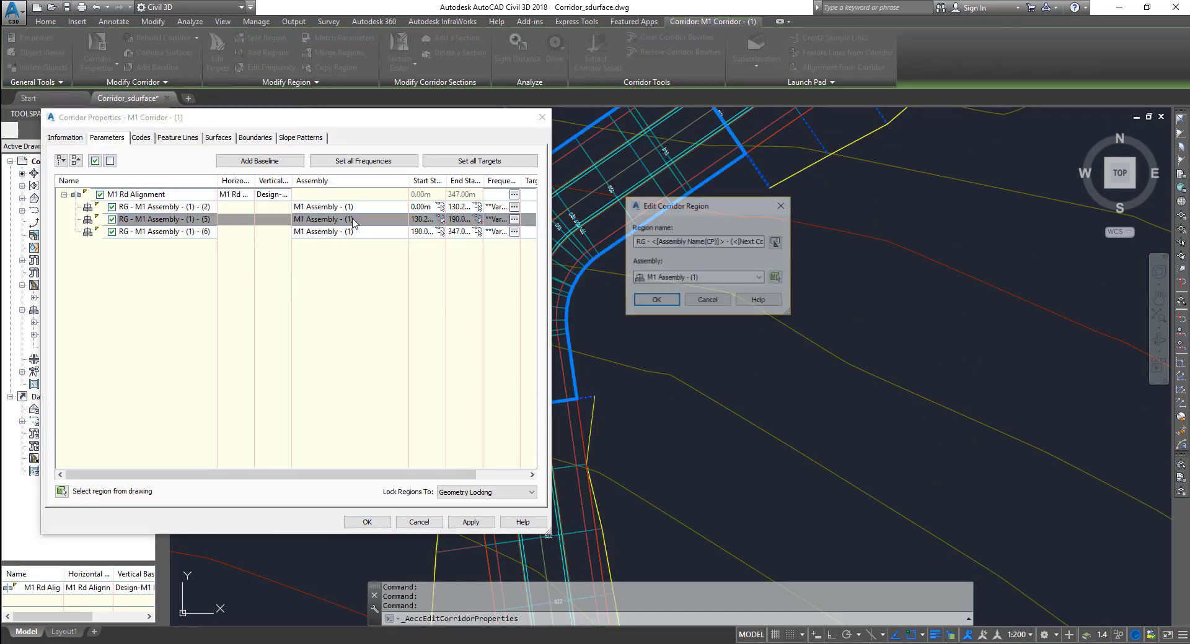
click(700, 278)
click(706, 301)
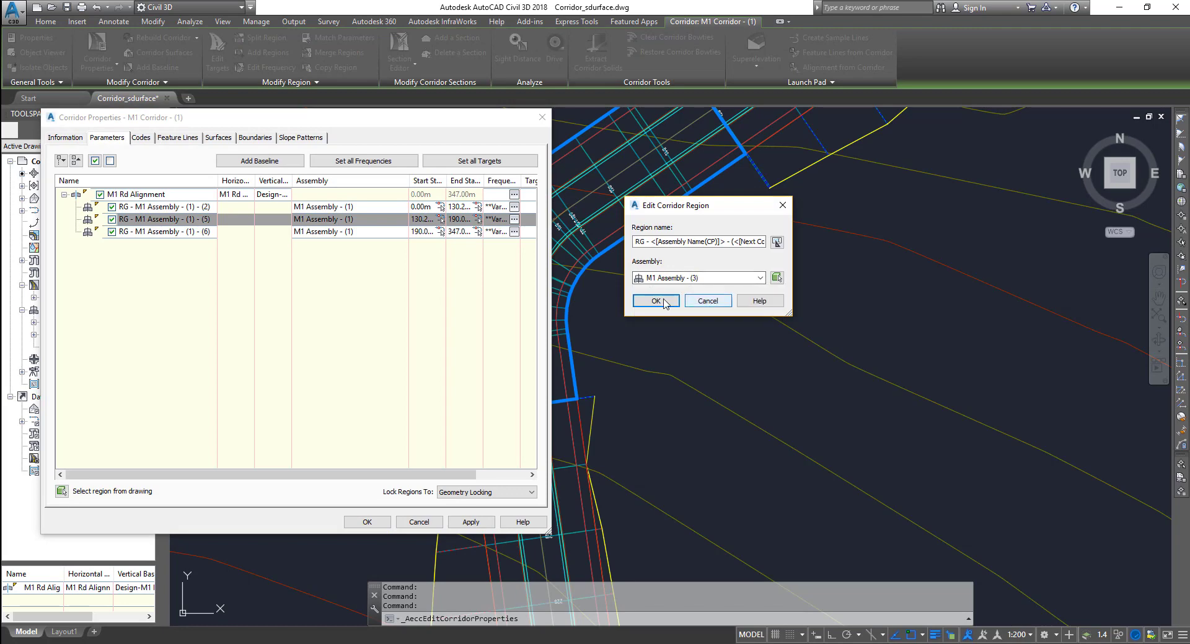
click(655, 300)
click(471, 523)
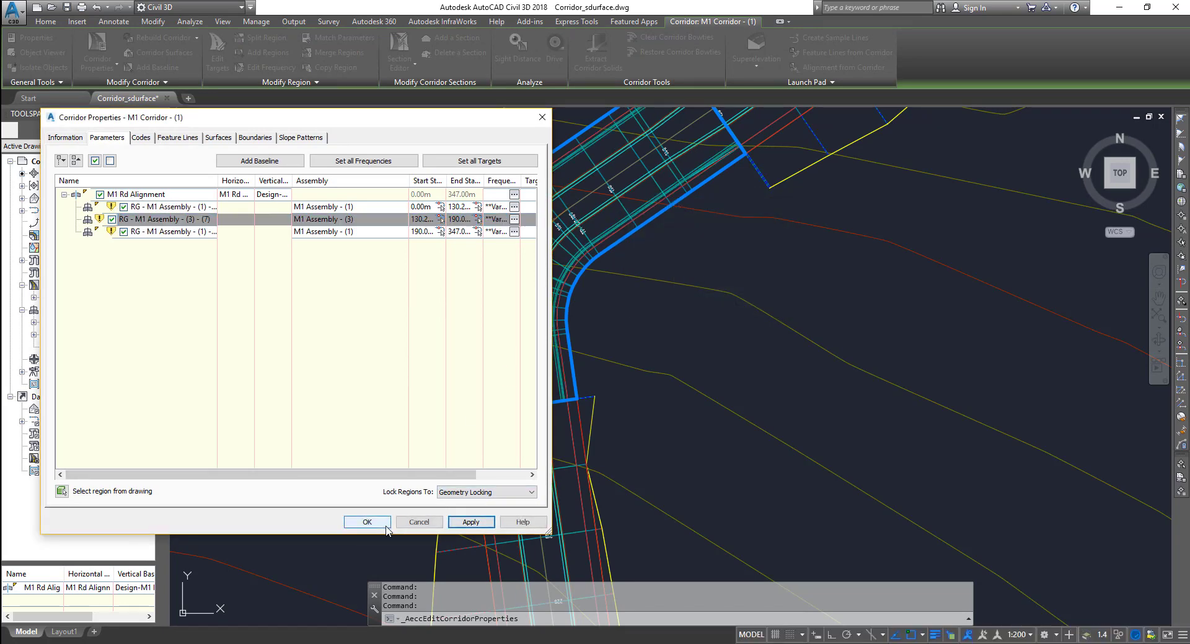
click(367, 522)
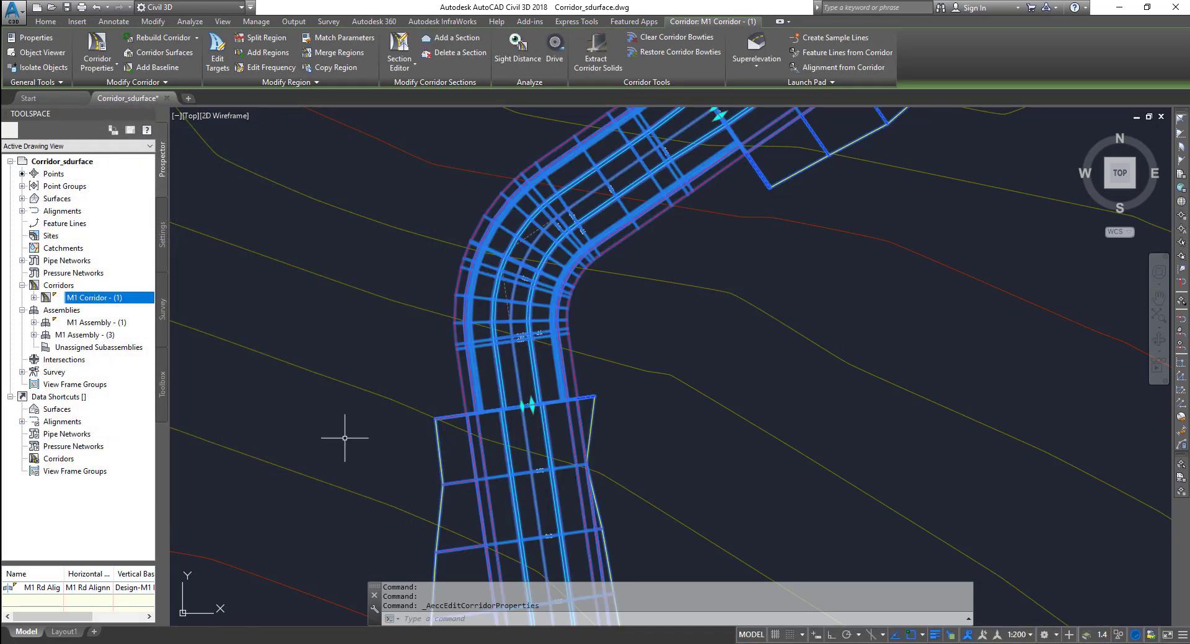
right_click(98, 299)
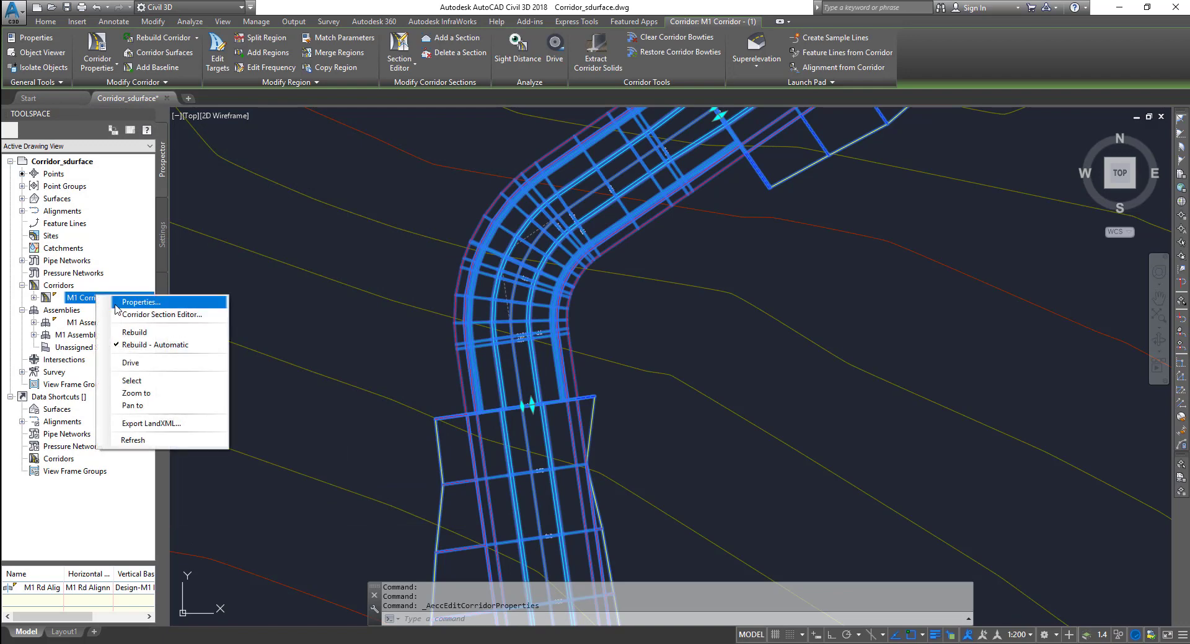
click(149, 340)
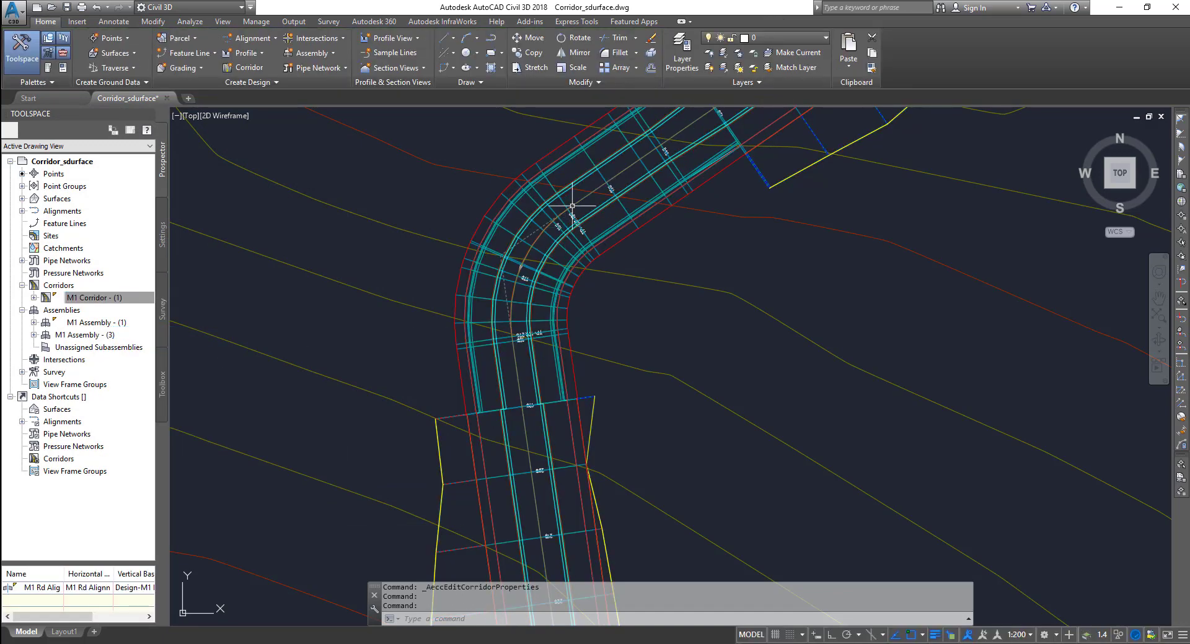
- Examine the rebuilt corridor in the Object Viewer, orbiting around the walls at the bend and the full alignment
click(615, 155)
right_click(615, 155)
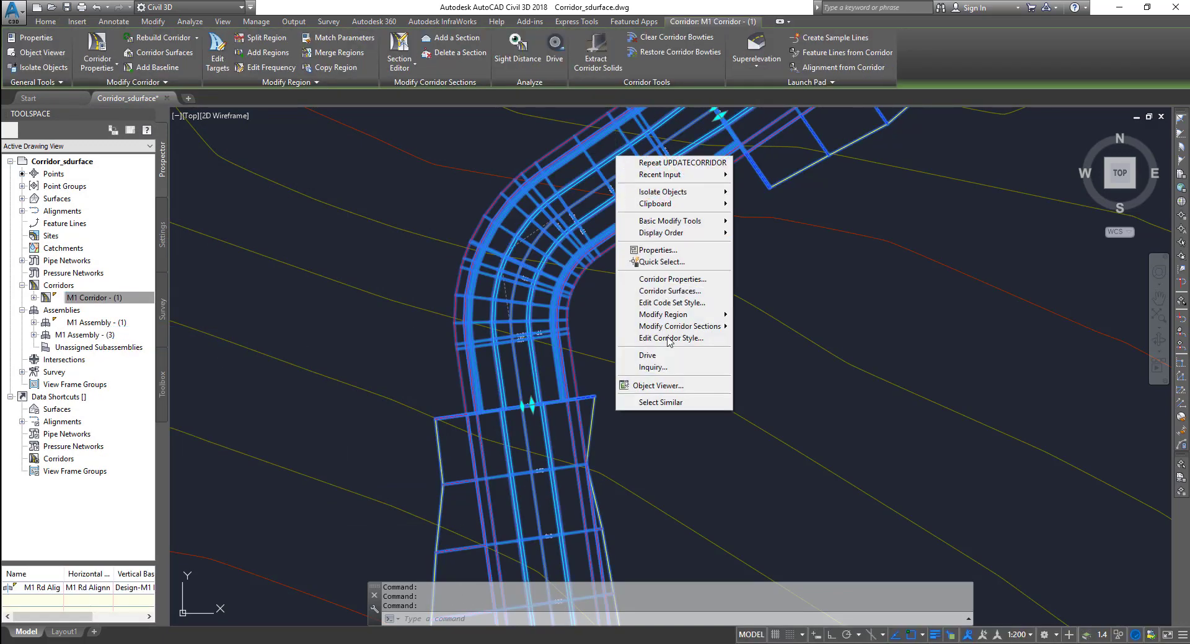
click(676, 396)
drag(615, 411, 682, 406)
scroll(681, 406, up, 6)
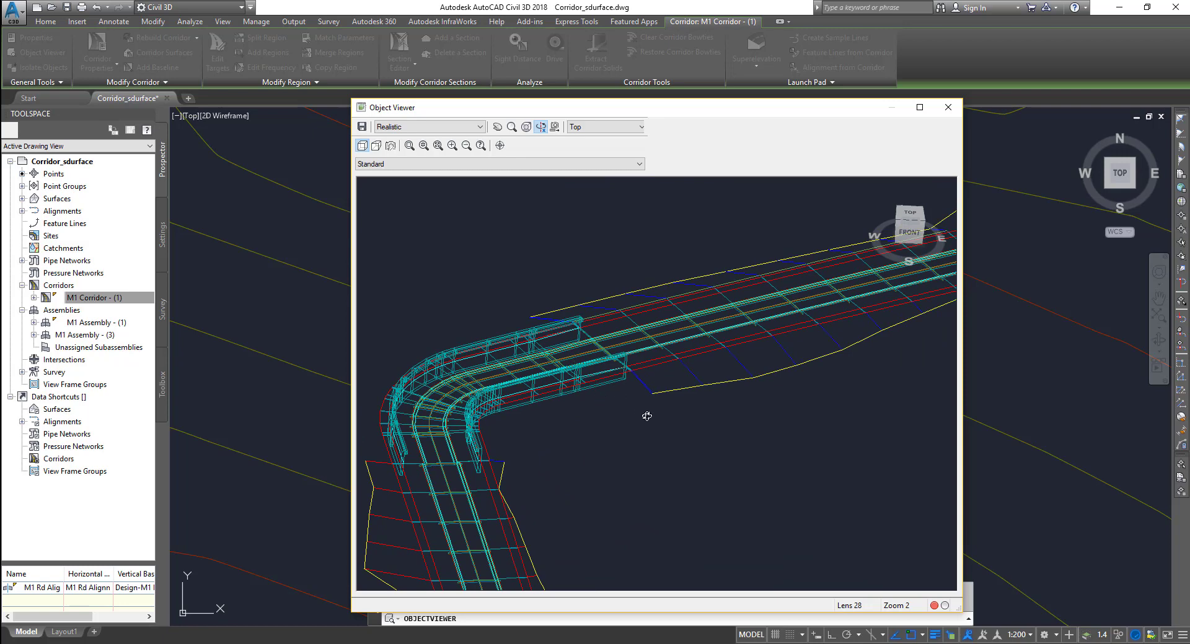
middle_drag(641, 412, 712, 313)
drag(462, 344, 675, 360)
drag(583, 365, 696, 391)
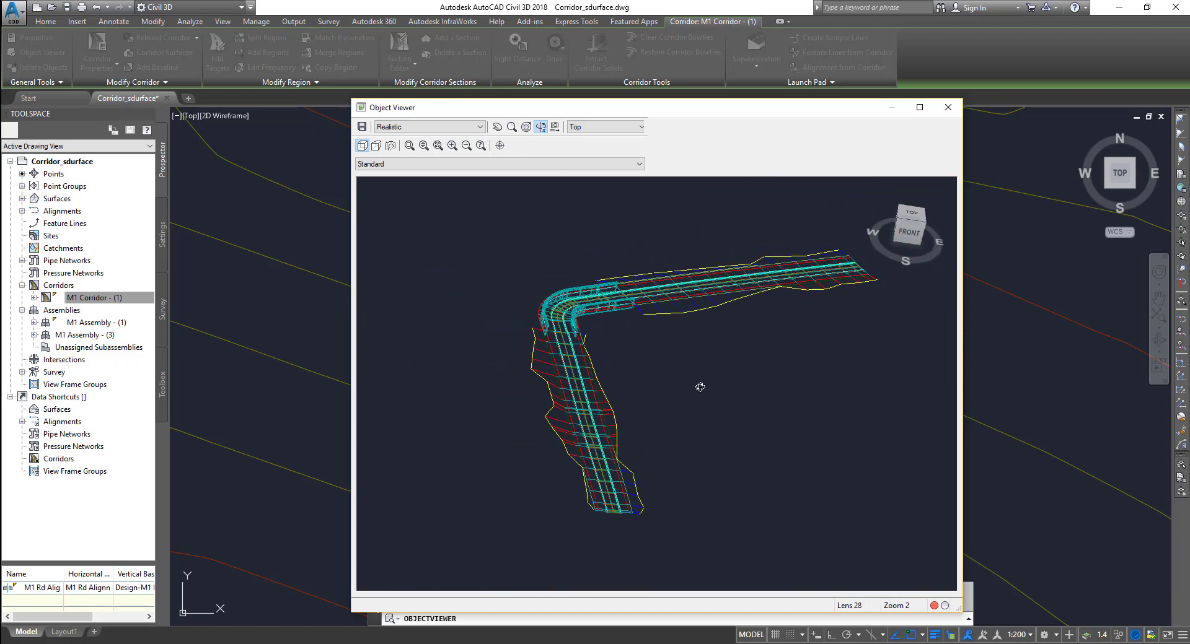